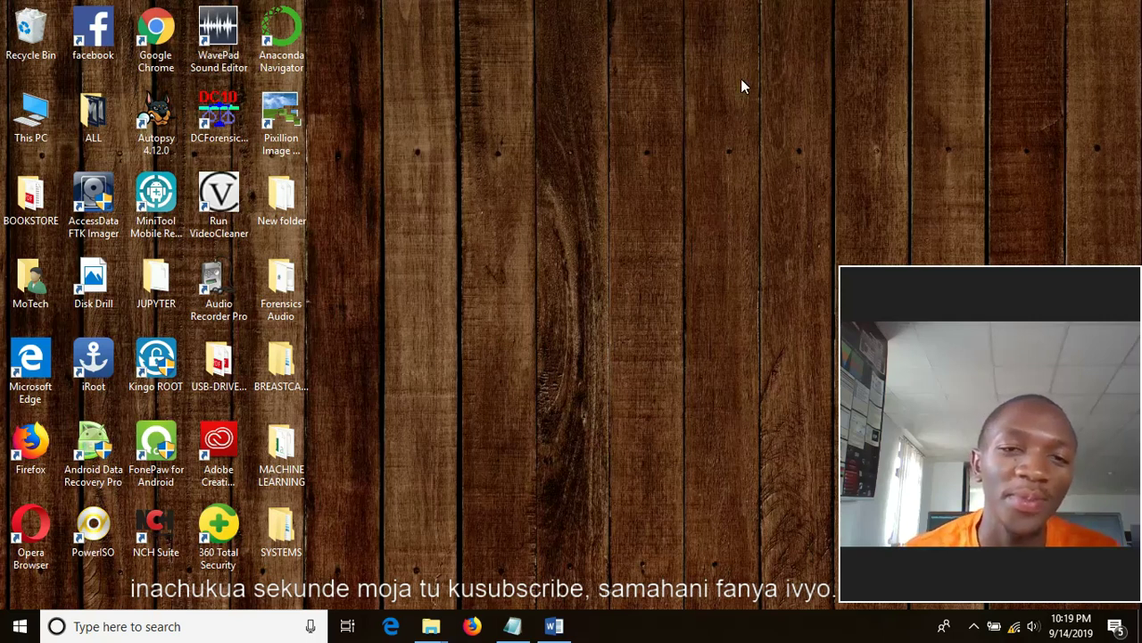
# Restore the blank Document1 window from the taskbar so it fills the screen.
pyautogui.click(554, 617)
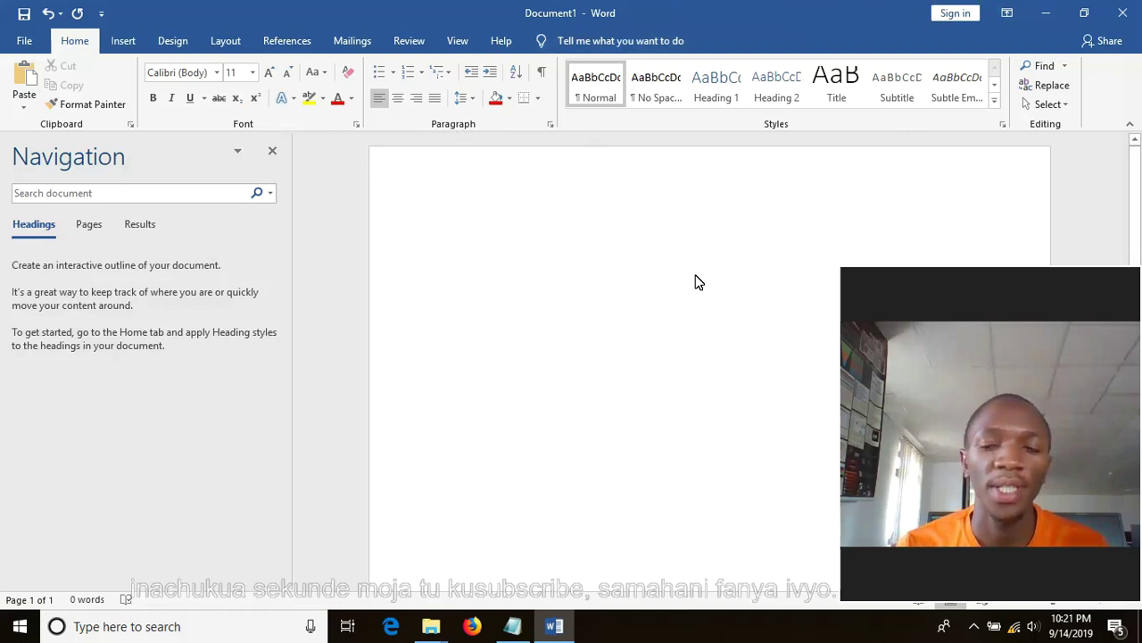
pyautogui.click(125, 42)
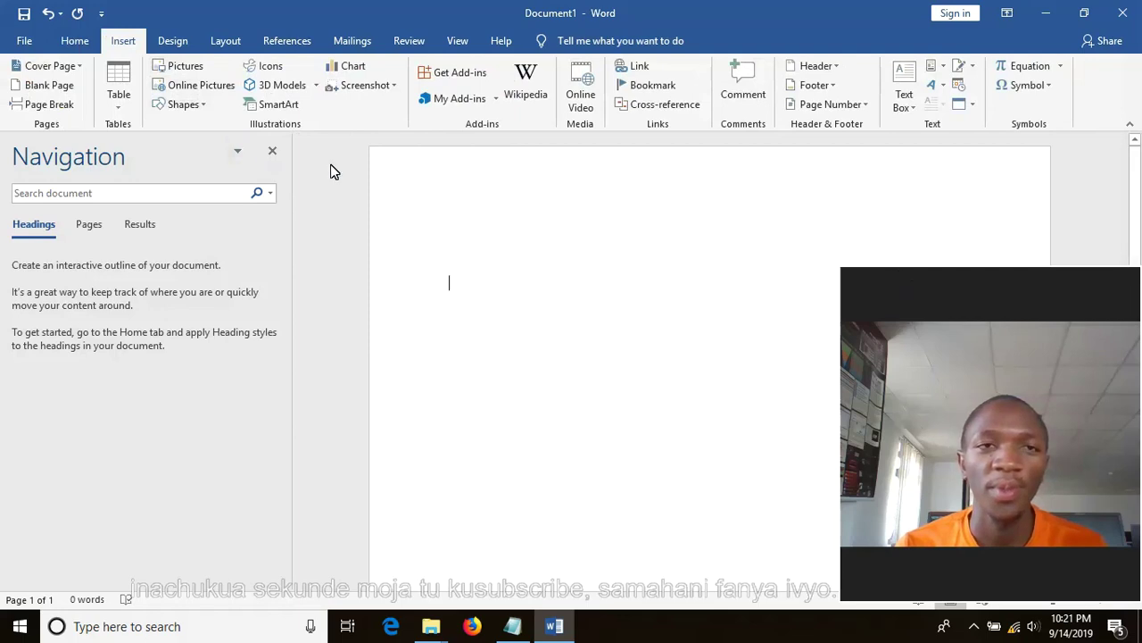
# Insert an empty table of 2 columns and 3 rows on the page.
pyautogui.click(124, 105)
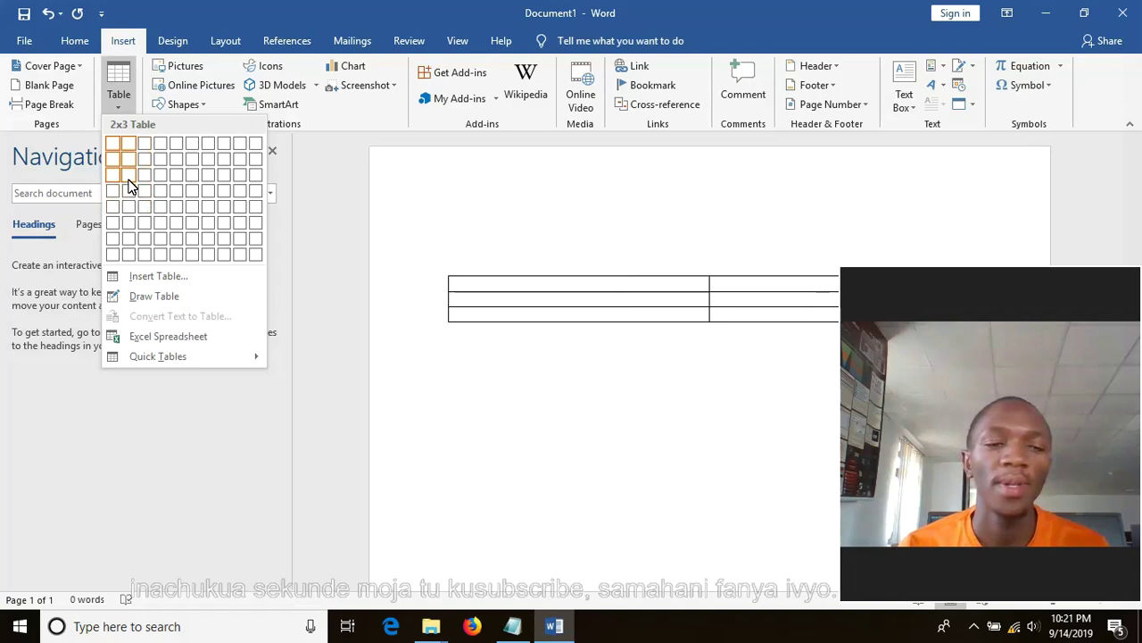
pyautogui.click(127, 184)
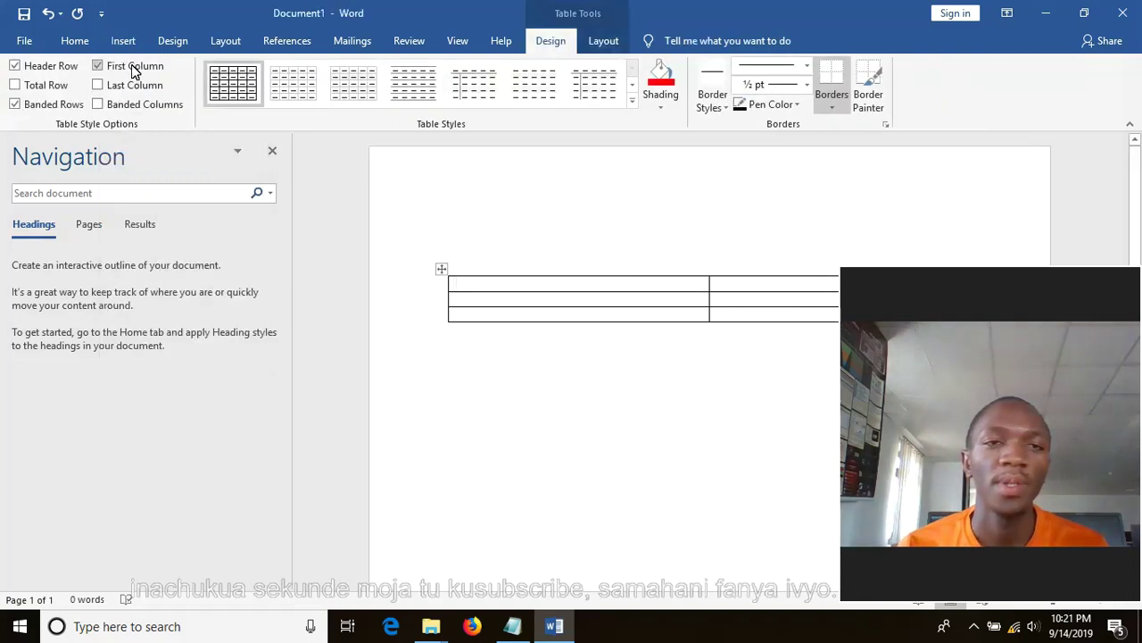
# Select the table's first row and bring up the Delete Cells dialog with Backspace.
pyautogui.click(123, 41)
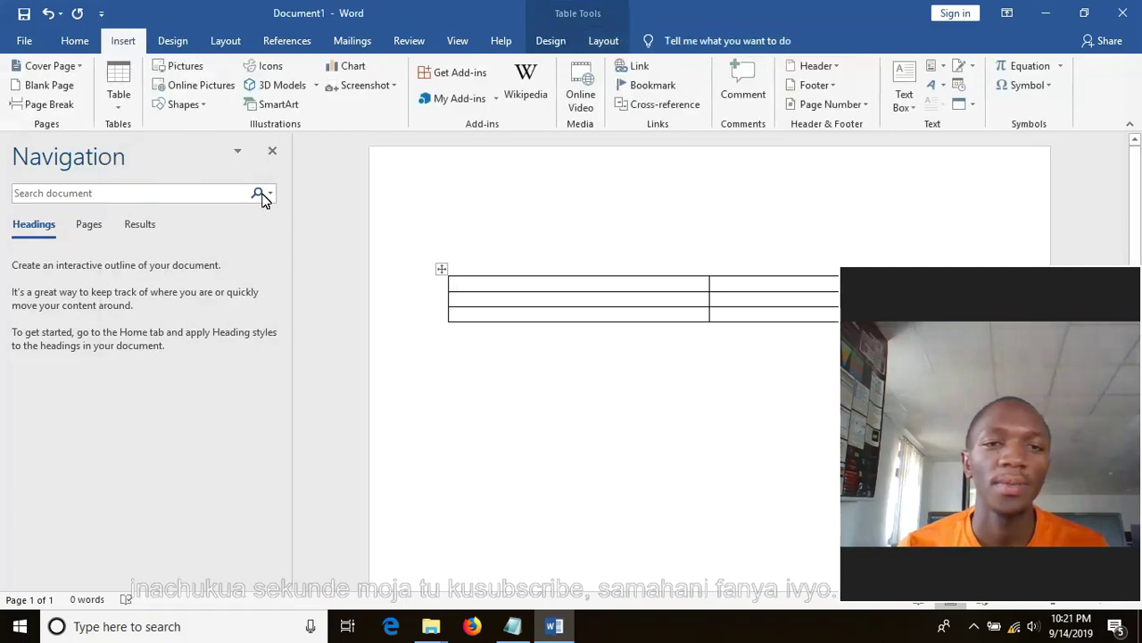
pyautogui.moveTo(426, 205); pyautogui.dragTo(759, 250)
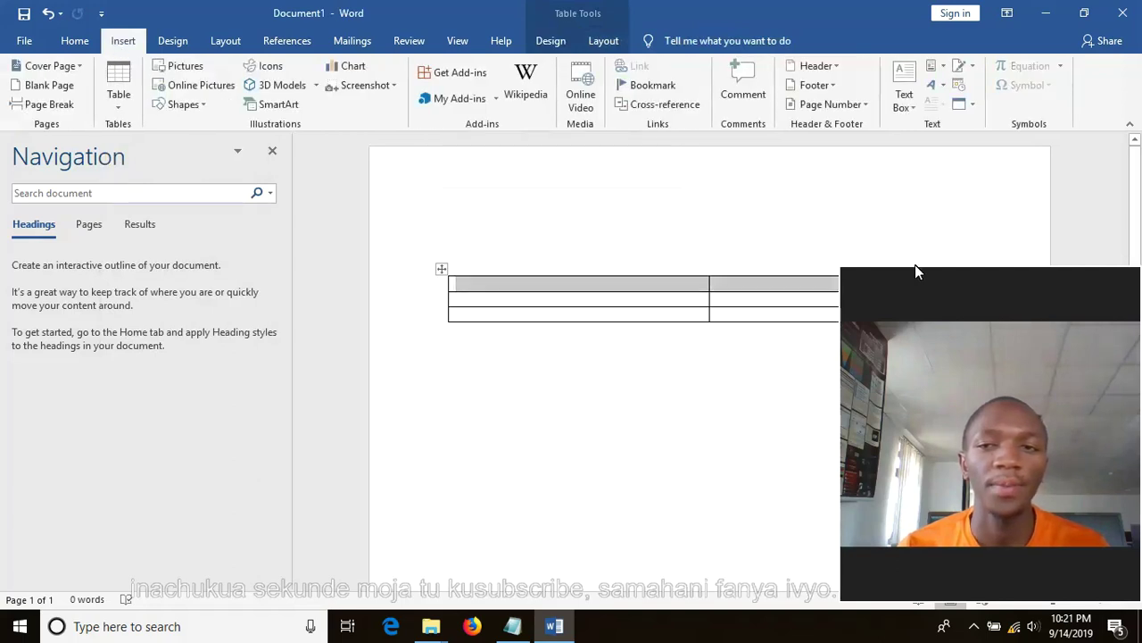
pyautogui.moveTo(942, 268); pyautogui.dragTo(939, 350)
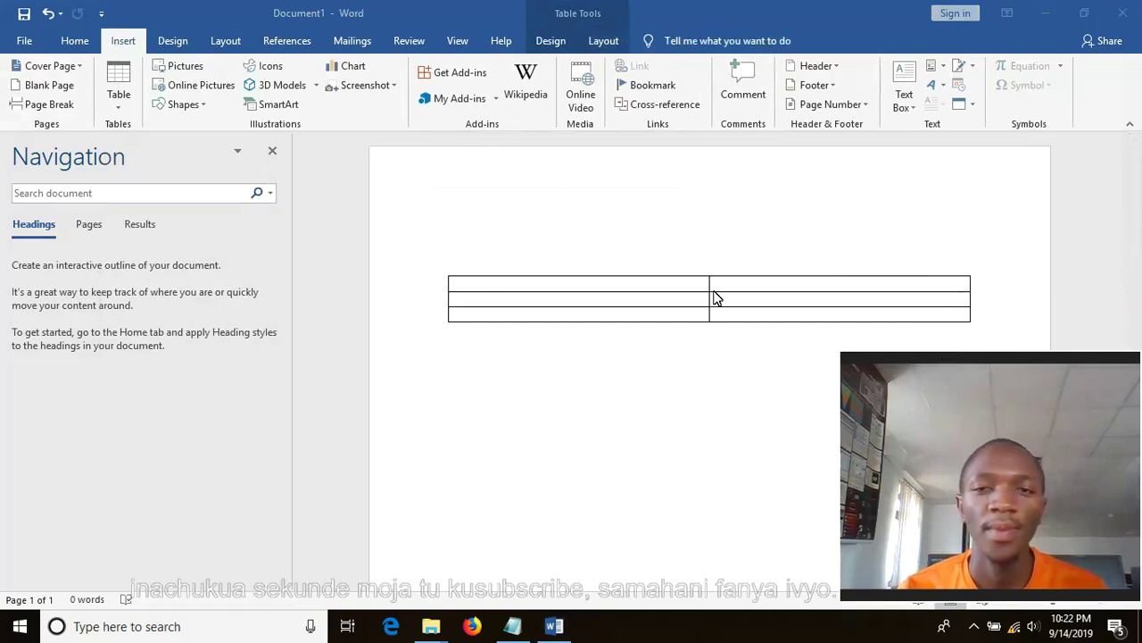
pyautogui.click(656, 296)
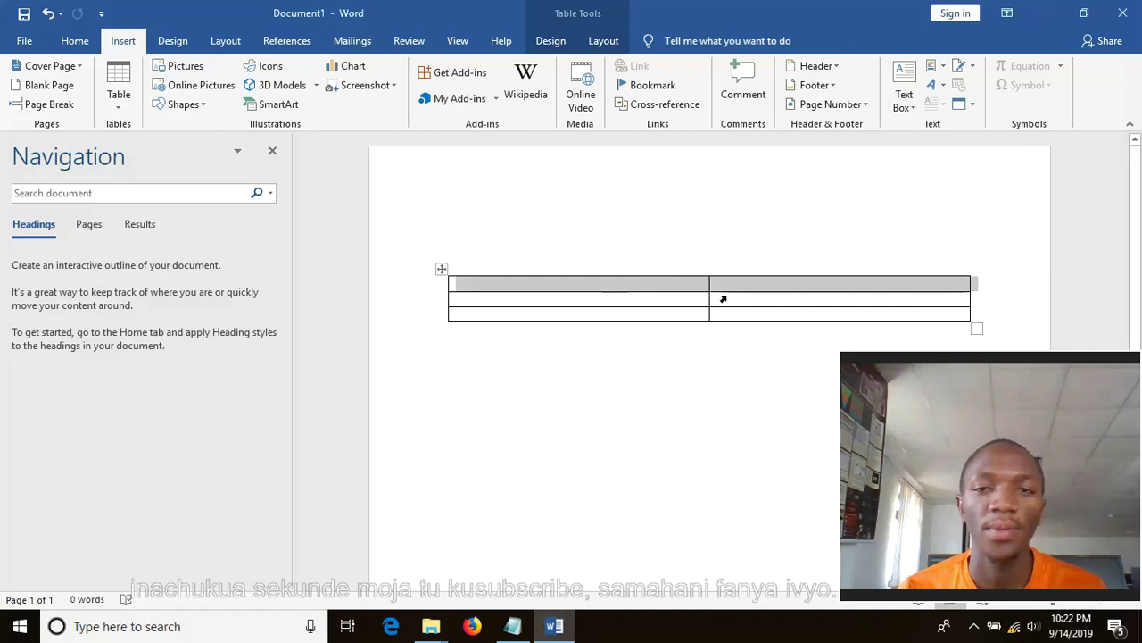
pyautogui.click(723, 297)
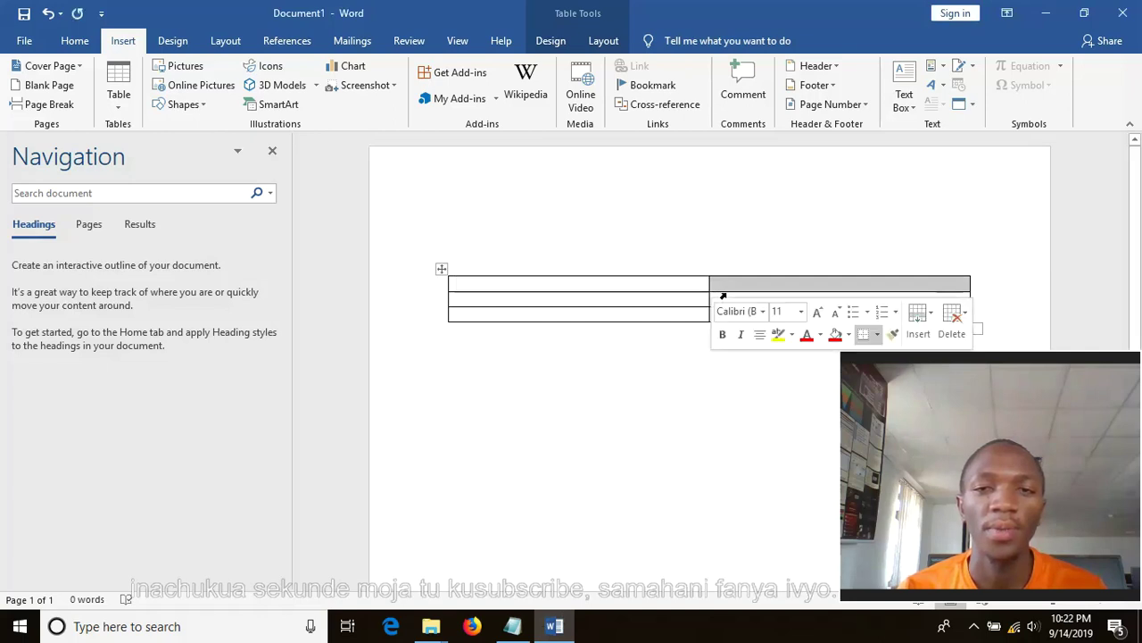
pyautogui.click(658, 301)
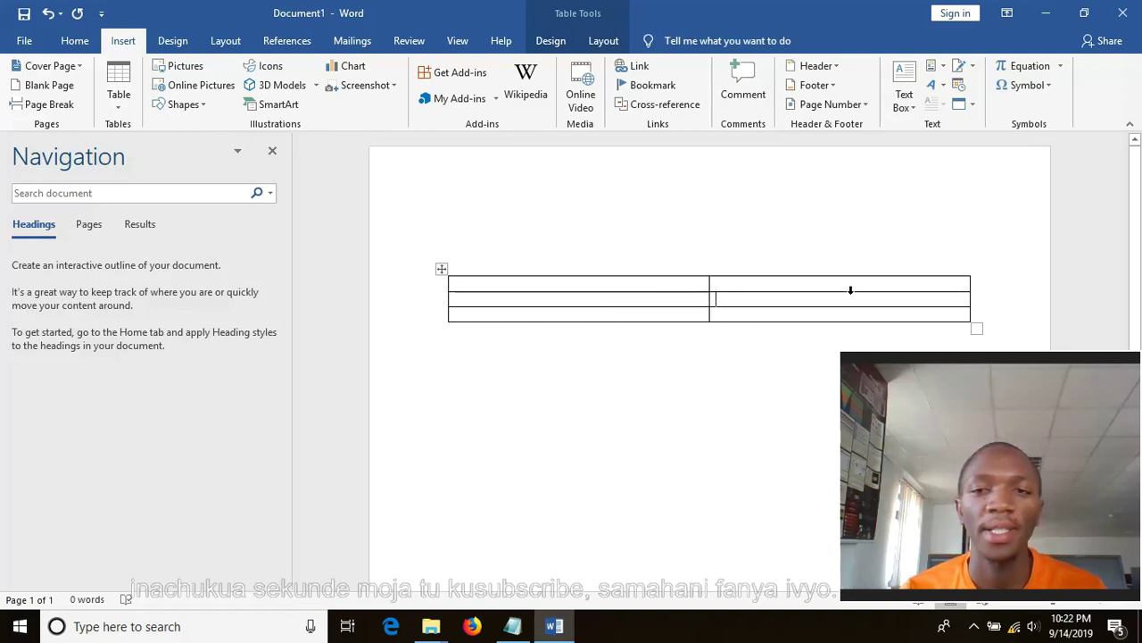
pyautogui.click(920, 286)
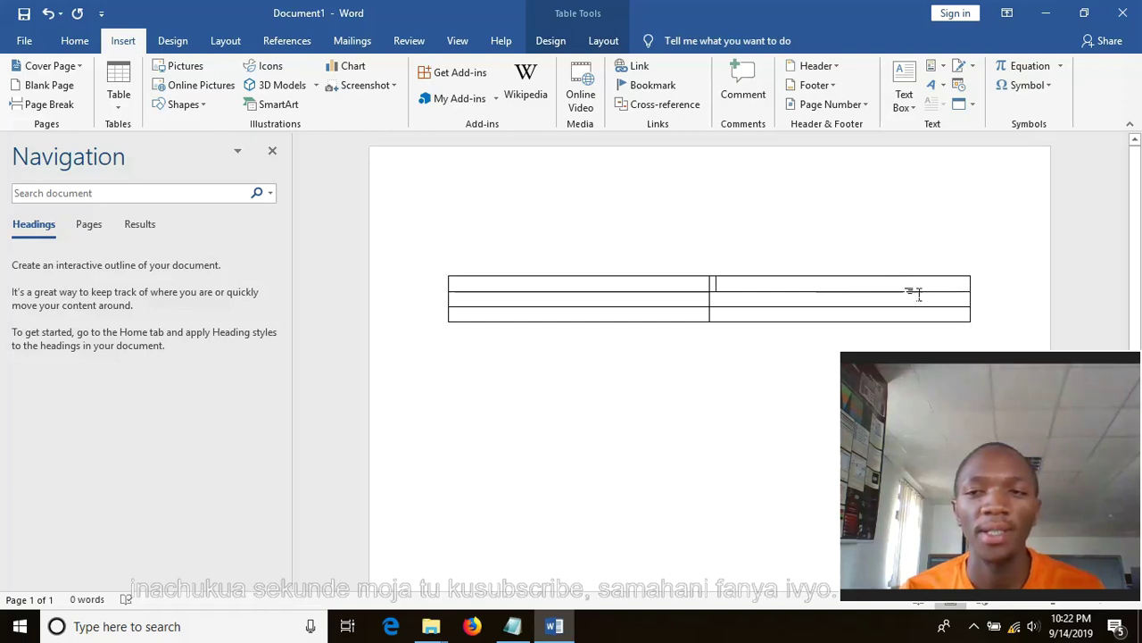
pyautogui.moveTo(919, 293); pyautogui.dragTo(654, 292)
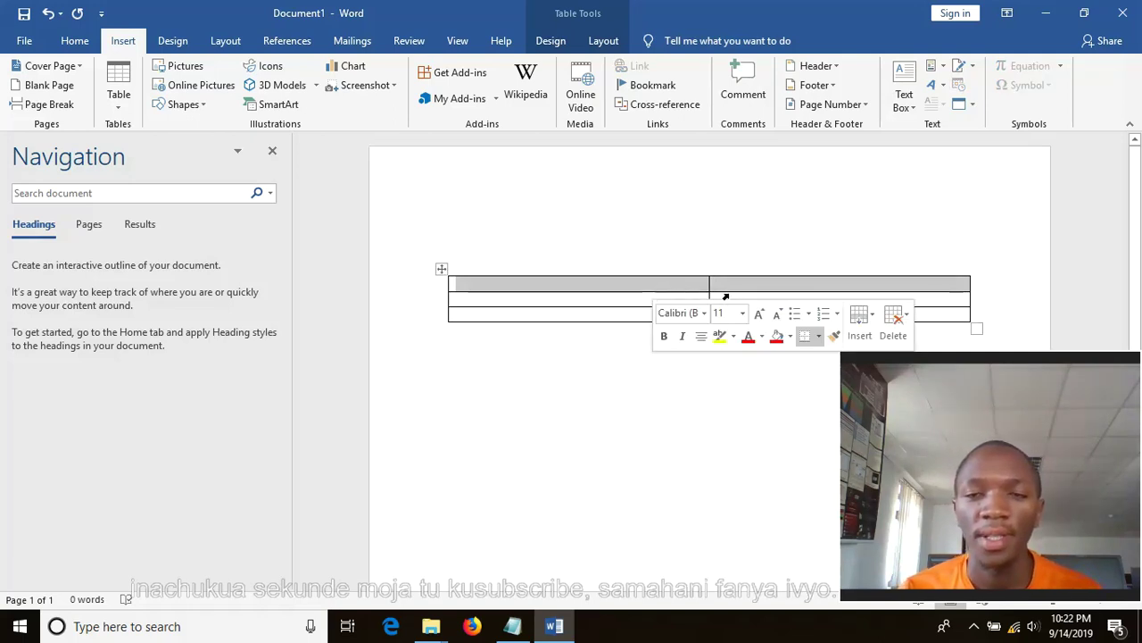
pyautogui.press('BackSpace')
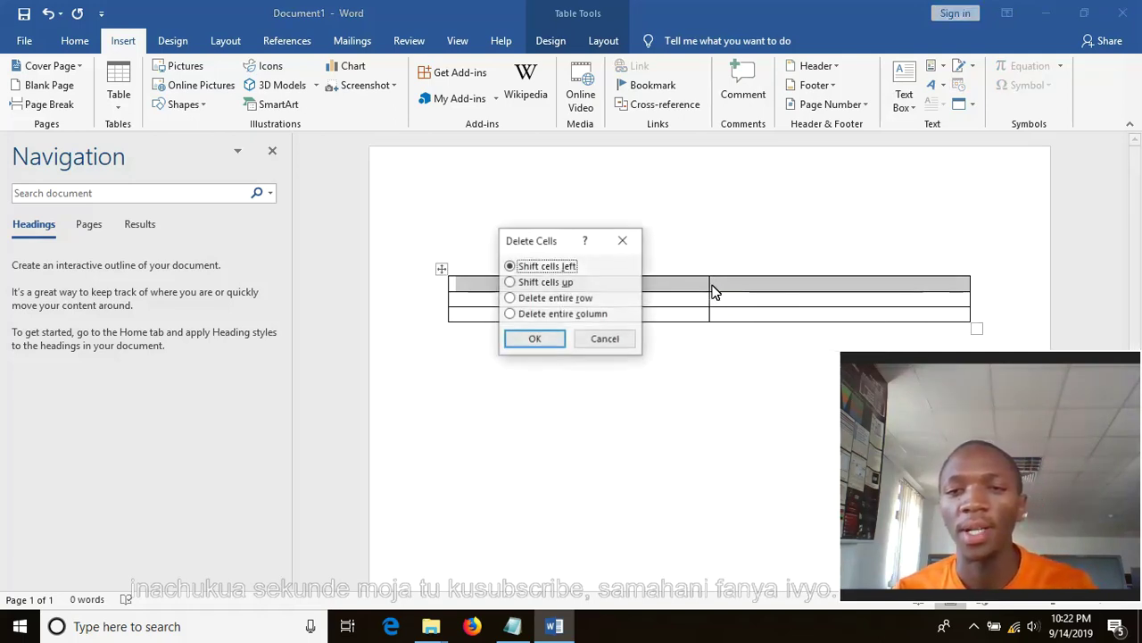
# Delete the top row, then restore it so the table has three rows again.
pyautogui.click(548, 337)
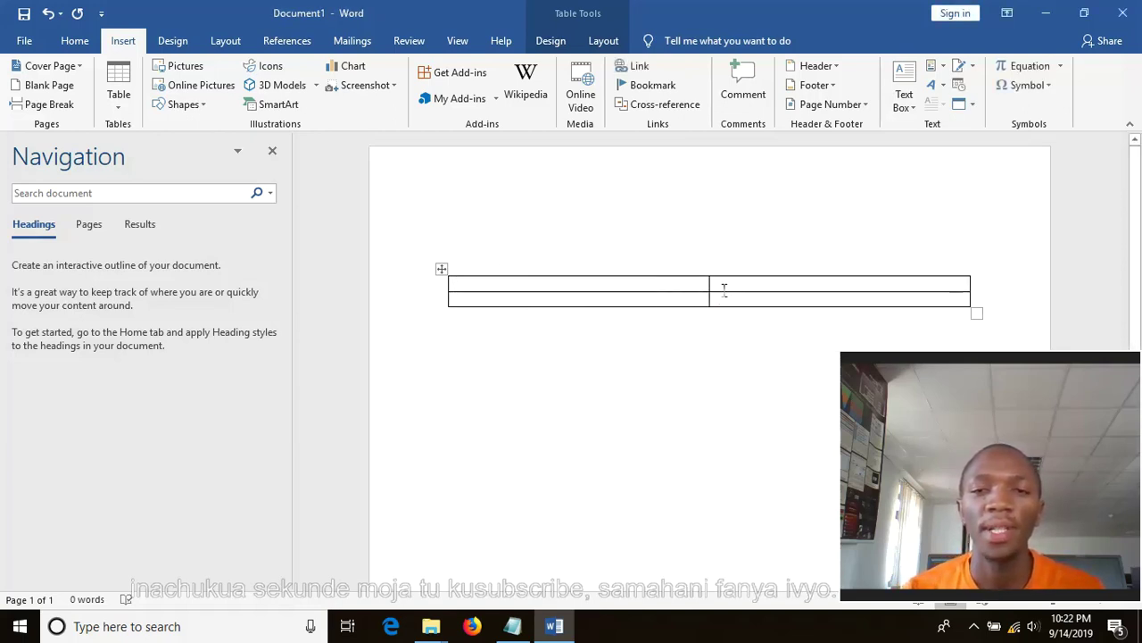
pyautogui.doubleClick(722, 293)
pyautogui.click(777, 288)
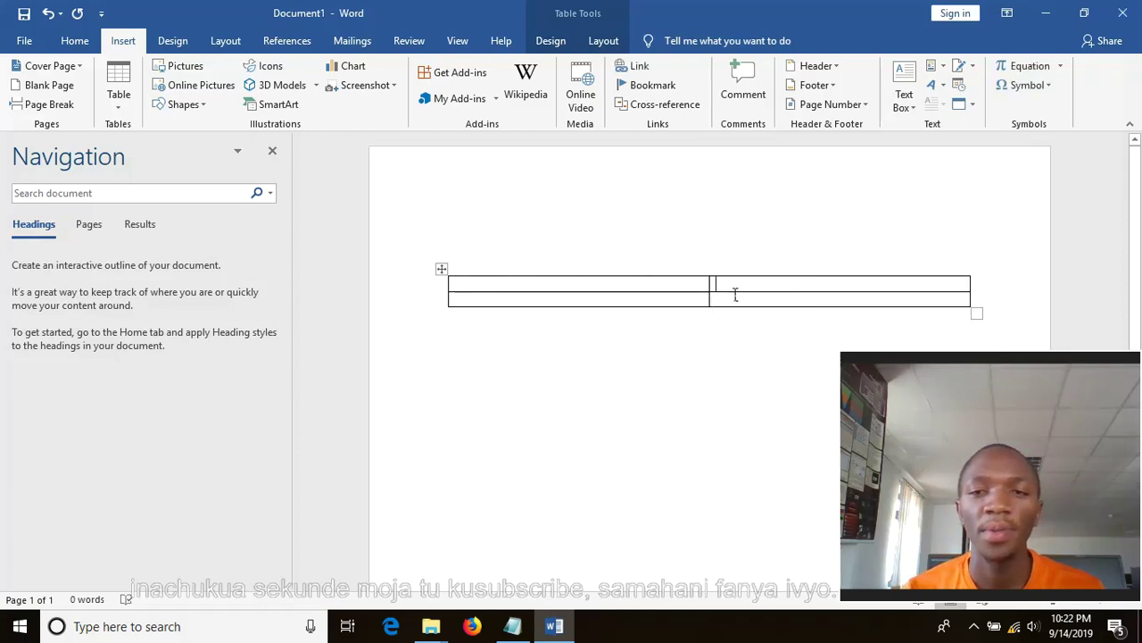
pyautogui.moveTo(727, 287); pyautogui.dragTo(707, 291)
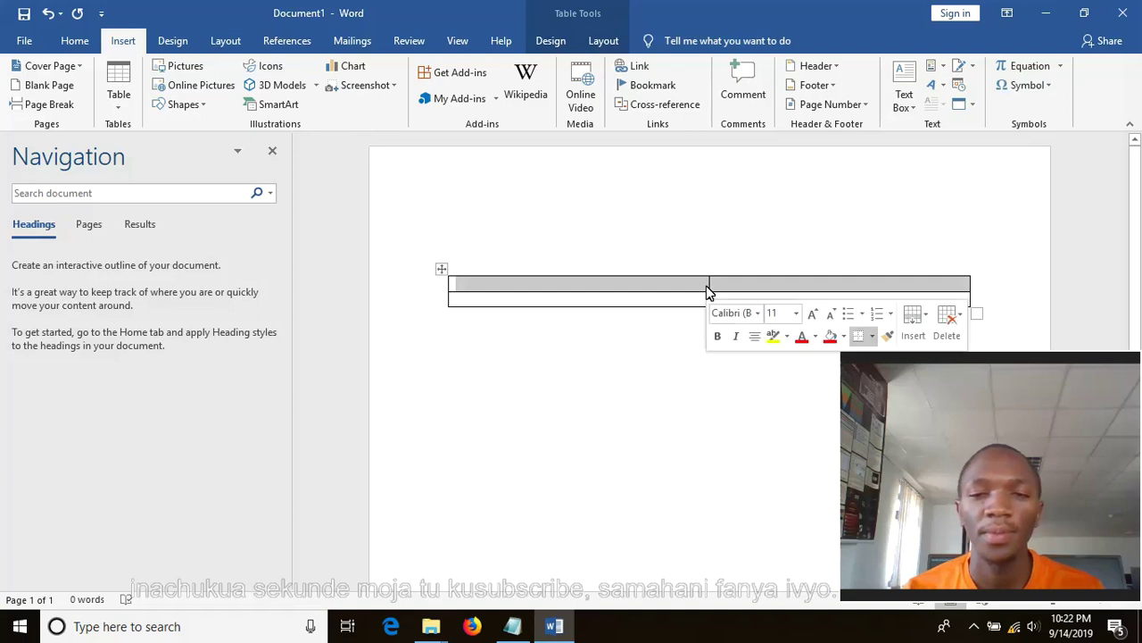
pyautogui.click(669, 306)
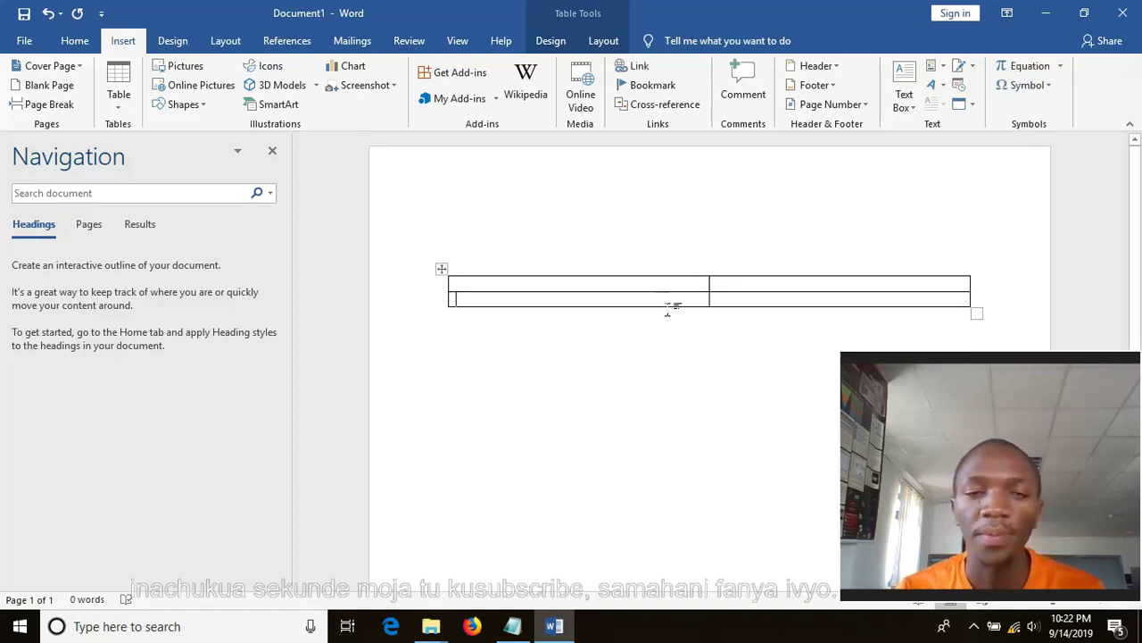
pyautogui.press('Tab')
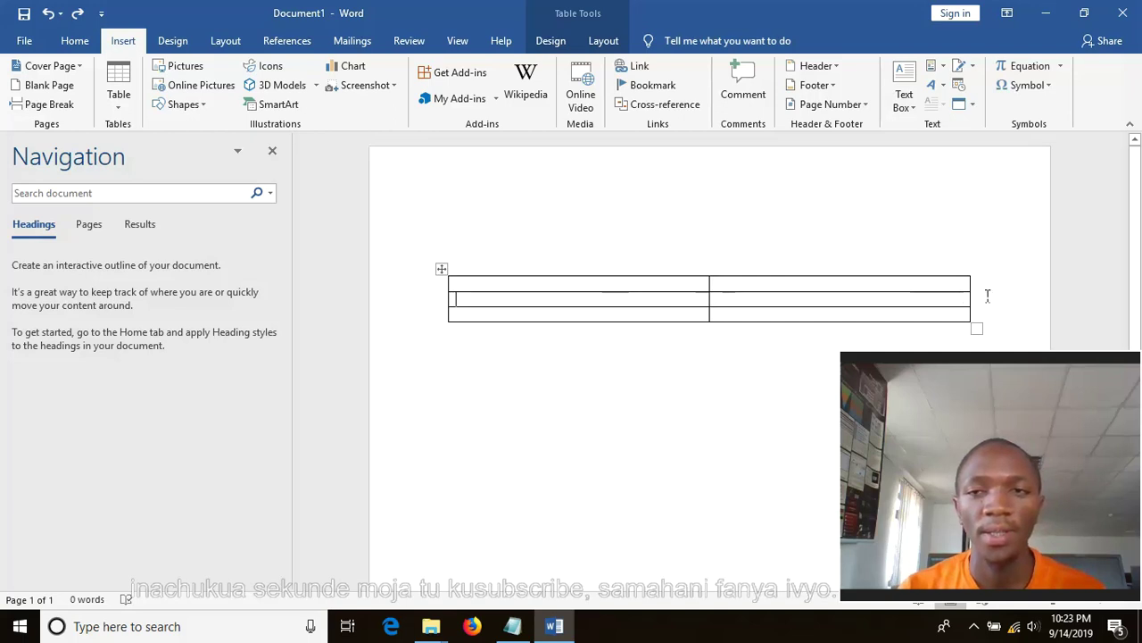
pyautogui.moveTo(982, 288)
pyautogui.mouseDown()
pyautogui.moveTo(711, 291)
pyautogui.moveTo(722, 296)
pyautogui.mouseUp()
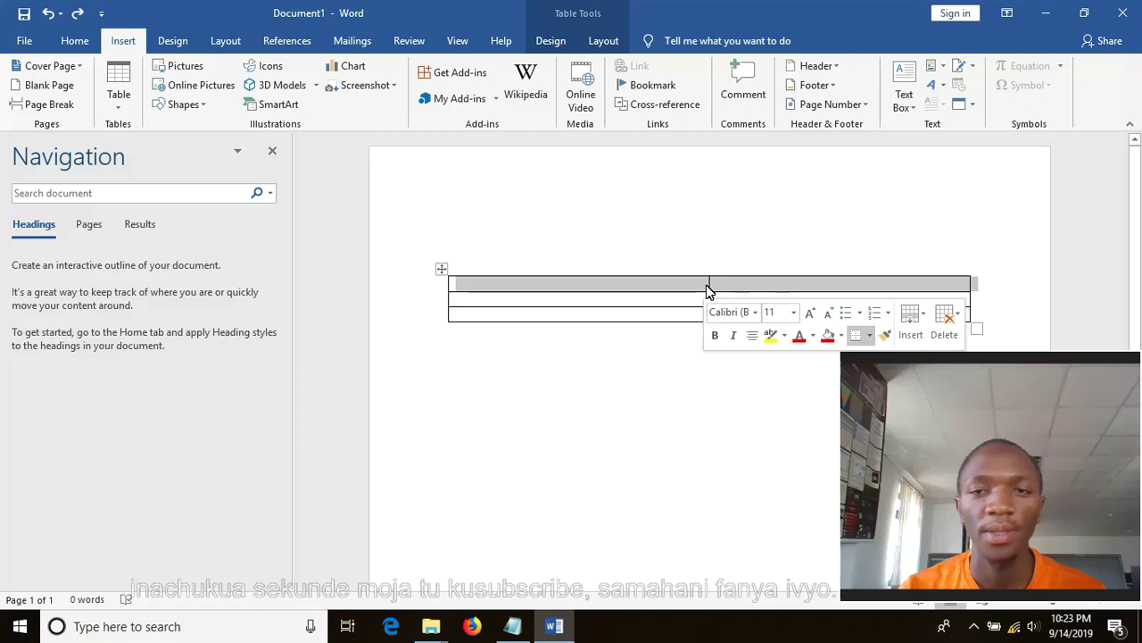
# Drag the first row's divider far right, leaving a wide left cell and narrow right cell.
pyautogui.moveTo(720, 296); pyautogui.dragTo(946, 304)
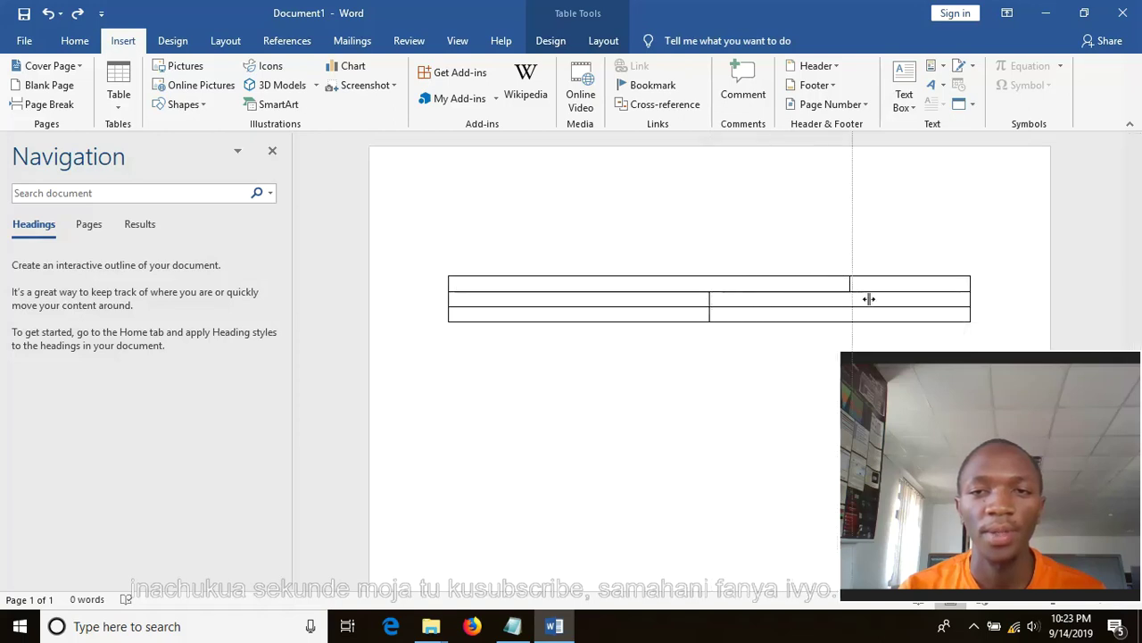
pyautogui.moveTo(946, 304); pyautogui.dragTo(982, 298)
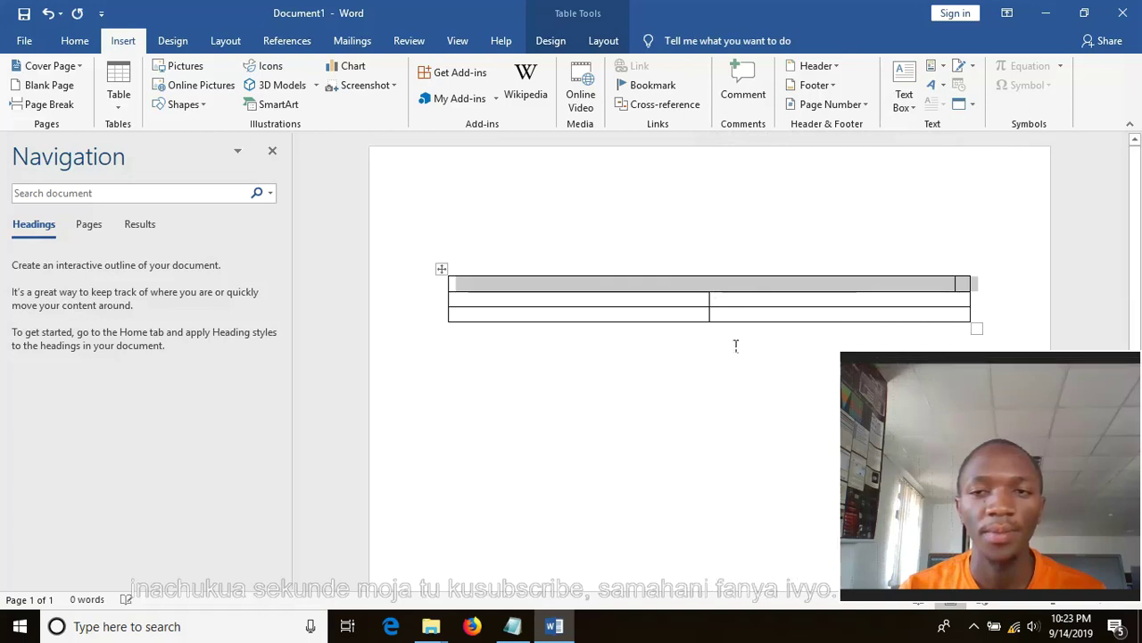
pyautogui.click(721, 371)
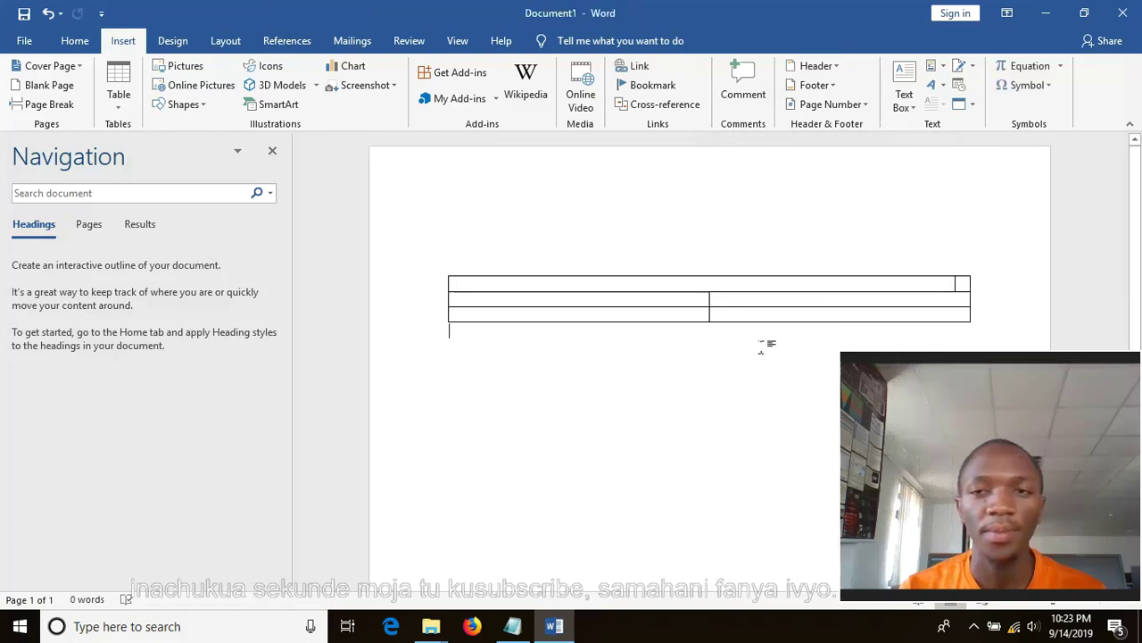
pyautogui.click(976, 293)
pyautogui.moveTo(981, 300); pyautogui.dragTo(972, 306)
pyautogui.click(979, 290)
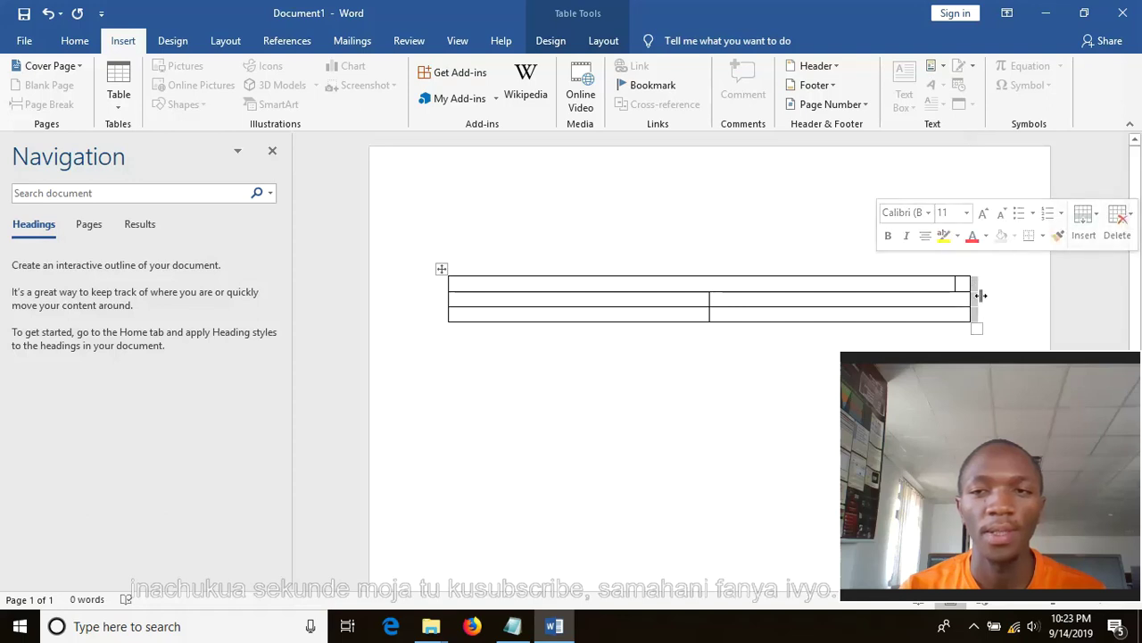
pyautogui.click(998, 311)
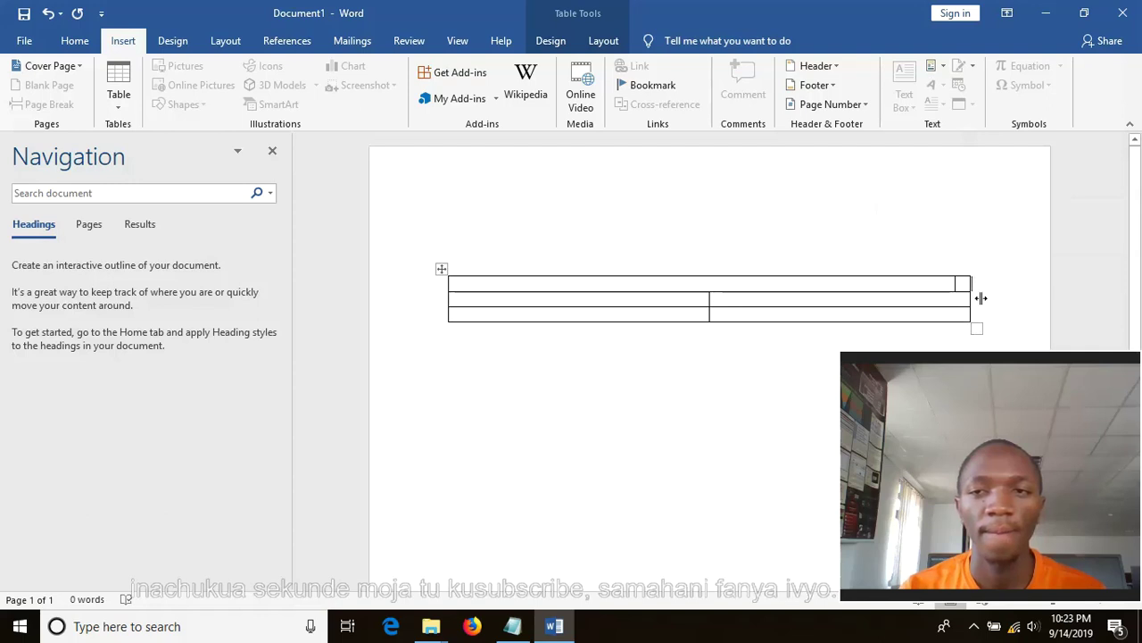
pyautogui.moveTo(980, 298); pyautogui.dragTo(964, 301)
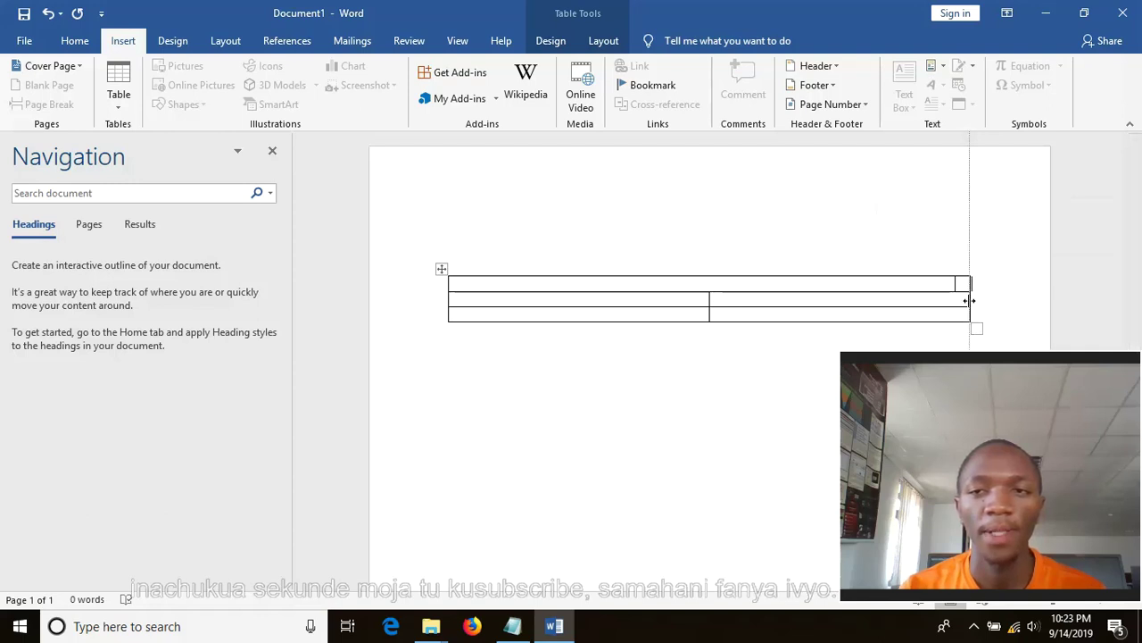
pyautogui.click(966, 337)
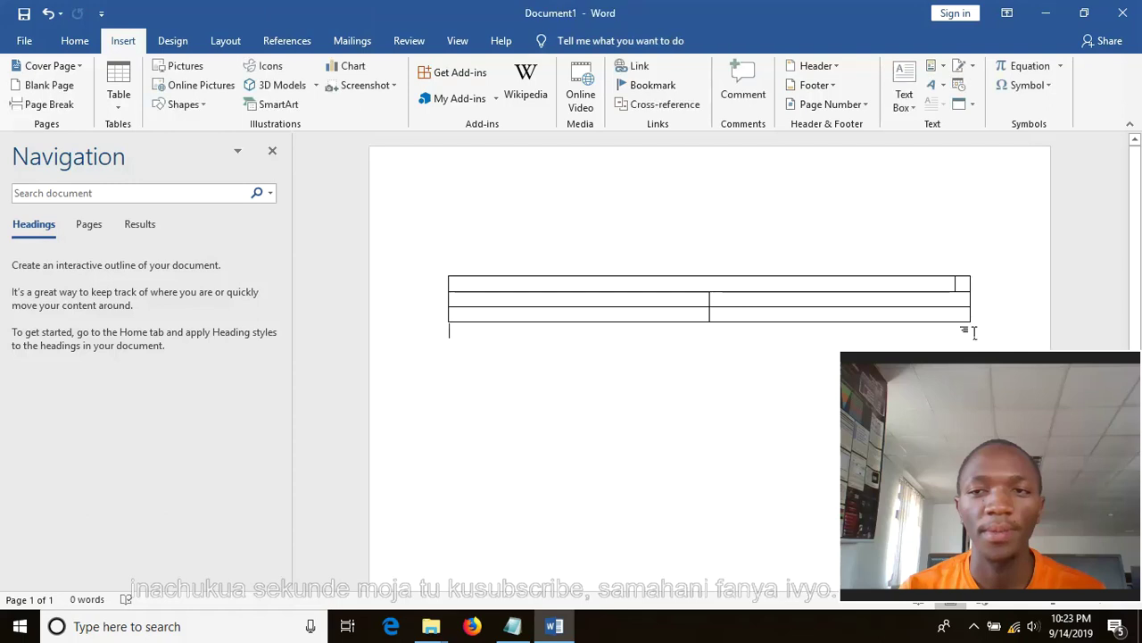
pyautogui.click(971, 294)
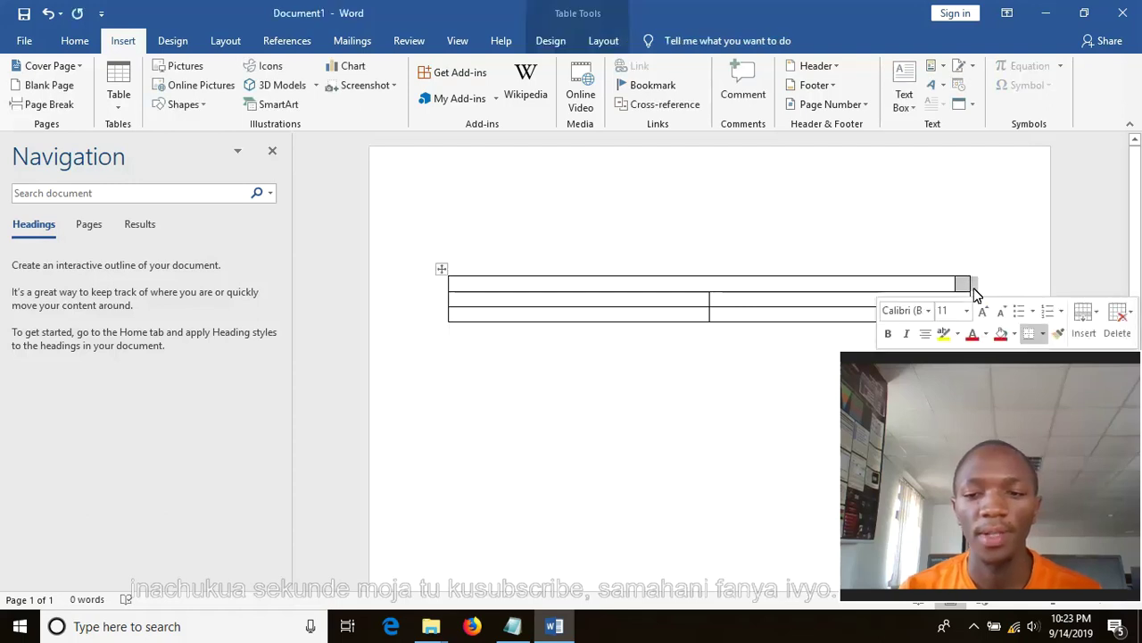
# Delete the narrow cell (Shift cells left), align the lower rows' right edge, and start the heading.
pyautogui.press('BackSpace')
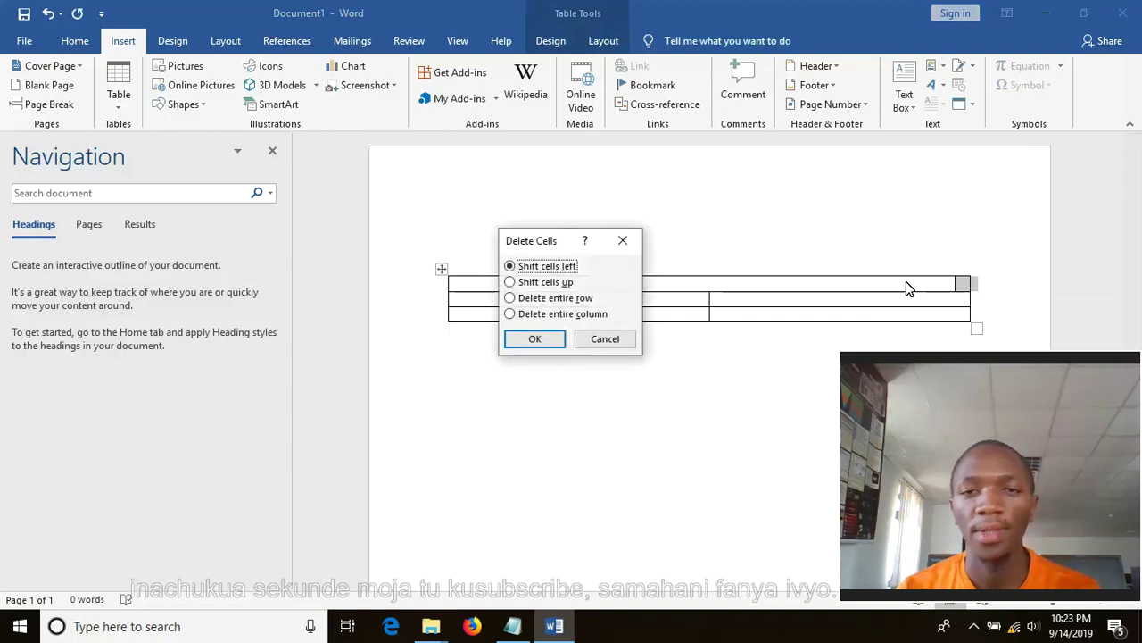
pyautogui.click(551, 339)
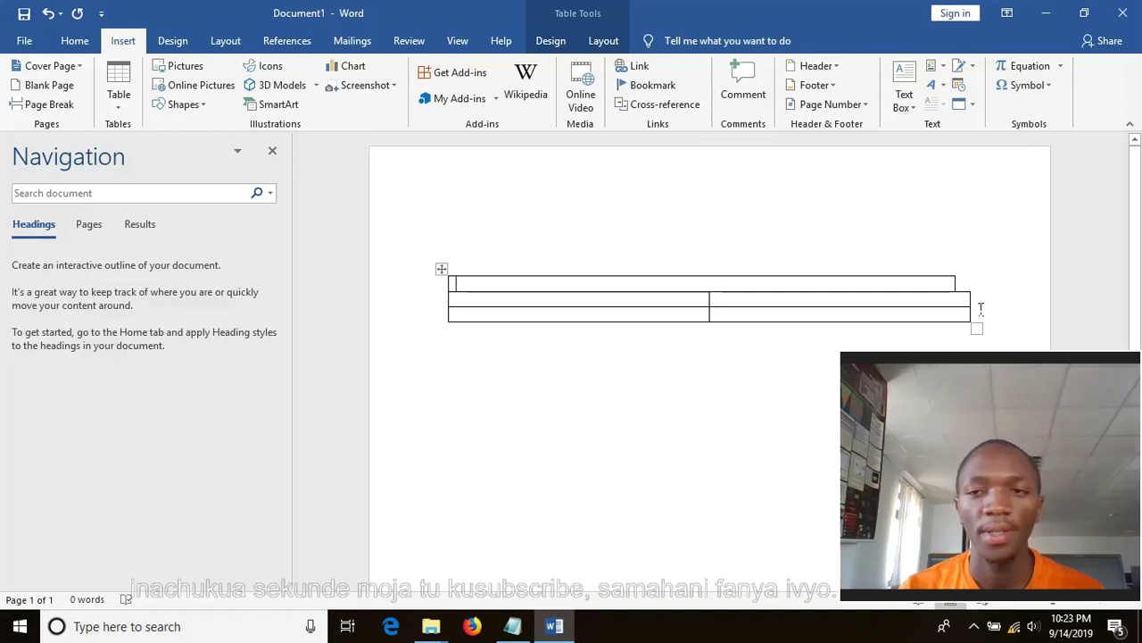
pyautogui.moveTo(981, 310); pyautogui.dragTo(965, 310)
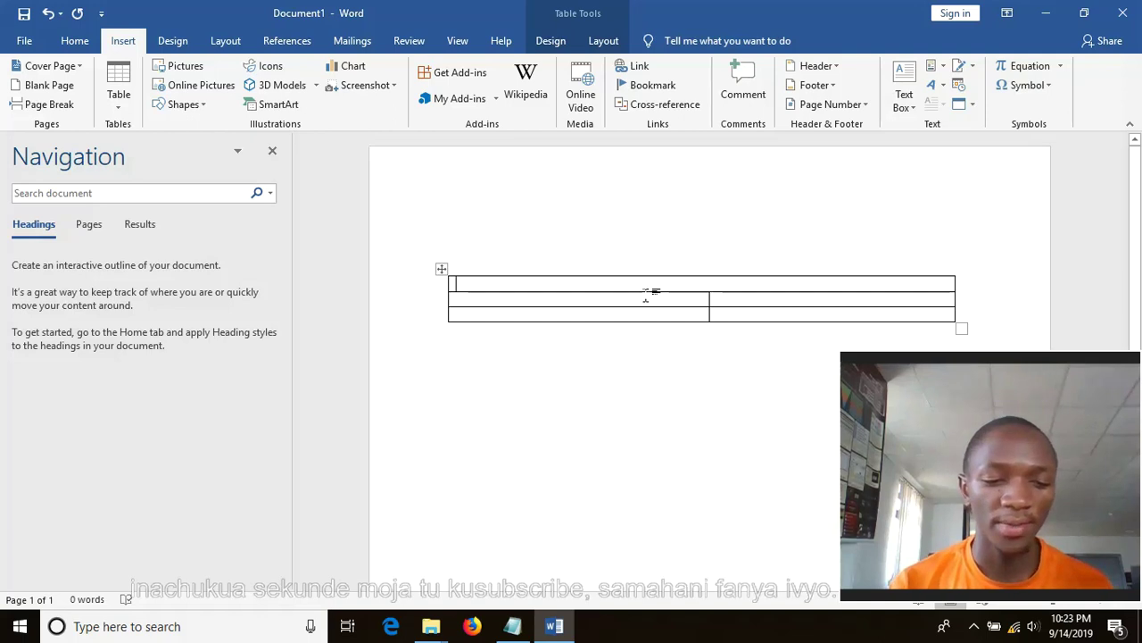
pyautogui.write('MAJINA YA W')
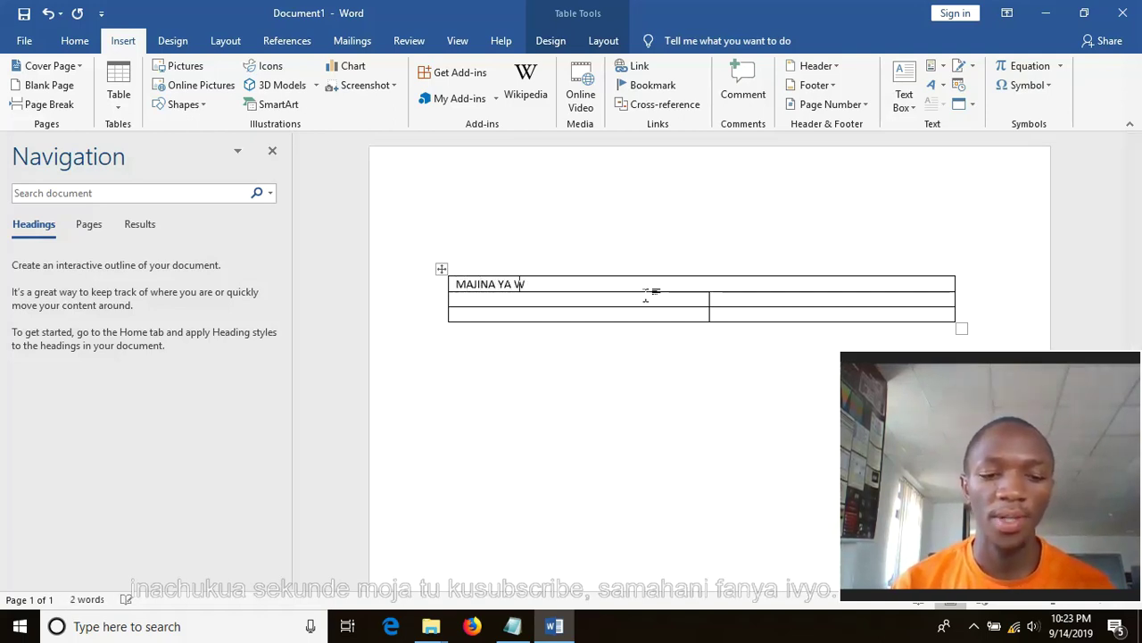
pyautogui.write('NAFUNZI')
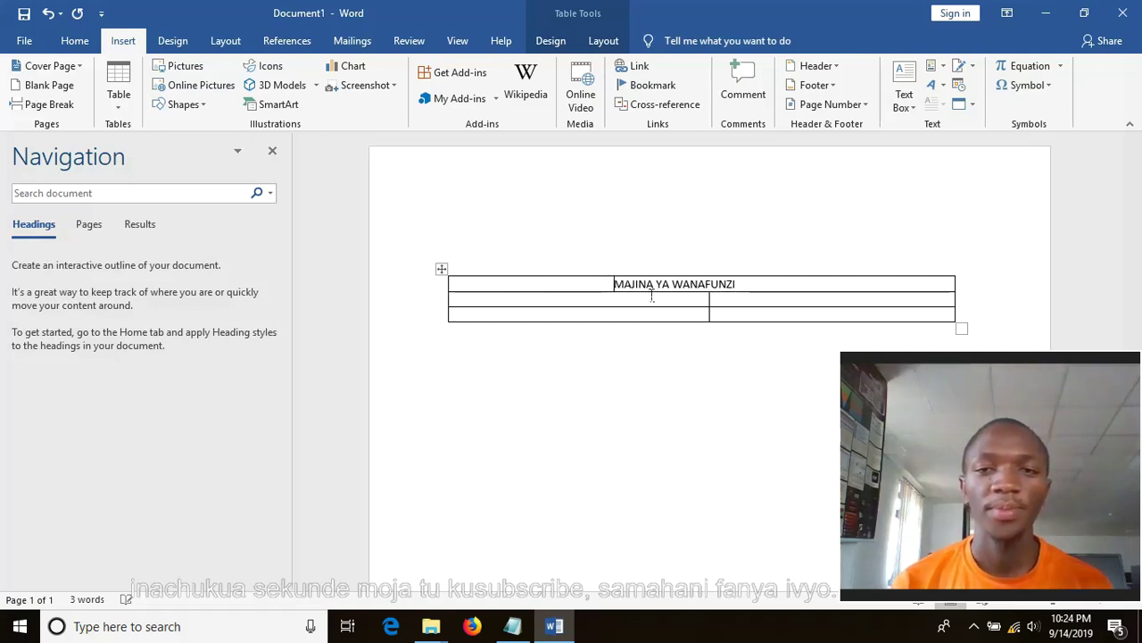
# Make the MAJINA YA WANAFUNZI heading bold and set its font to Verdana.
pyautogui.moveTo(738, 284); pyautogui.dragTo(643, 288)
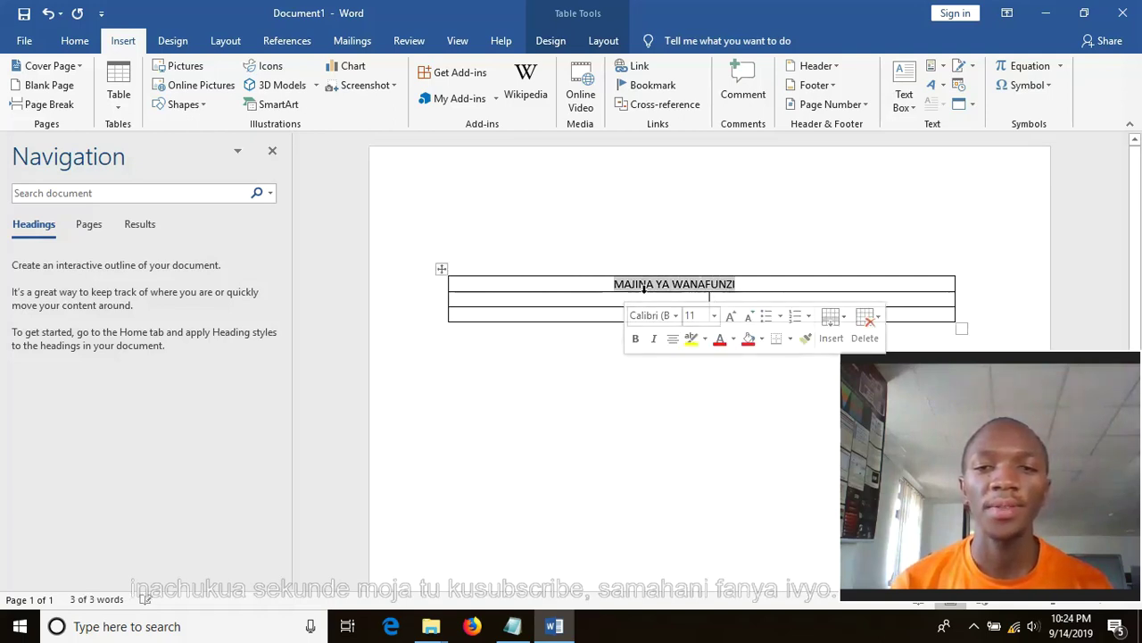
pyautogui.click(635, 338)
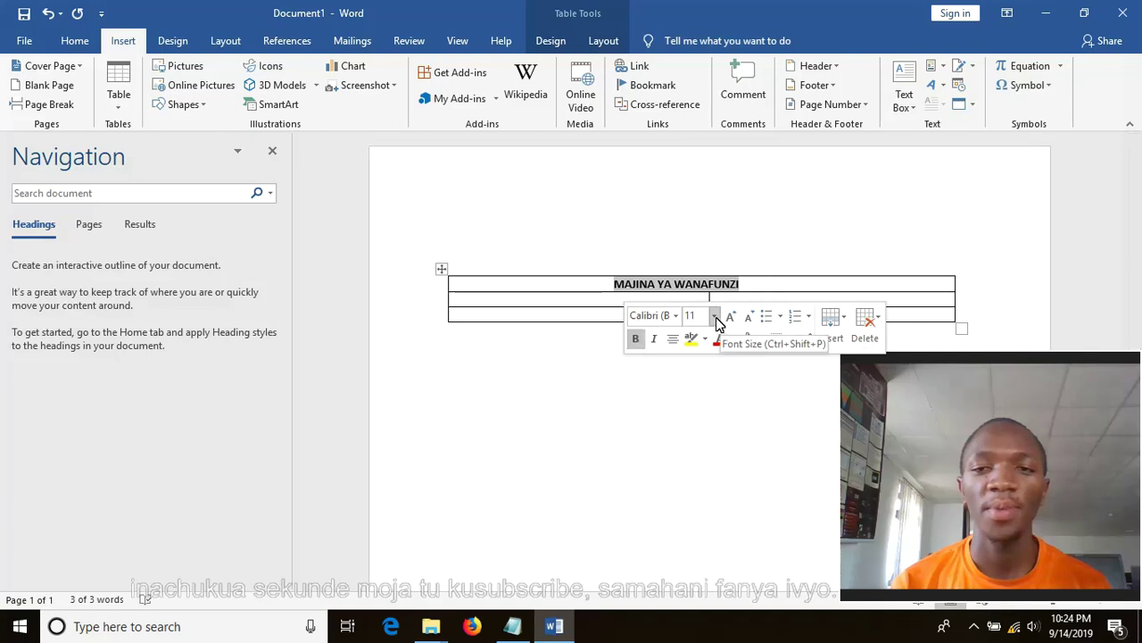
pyautogui.click(675, 315)
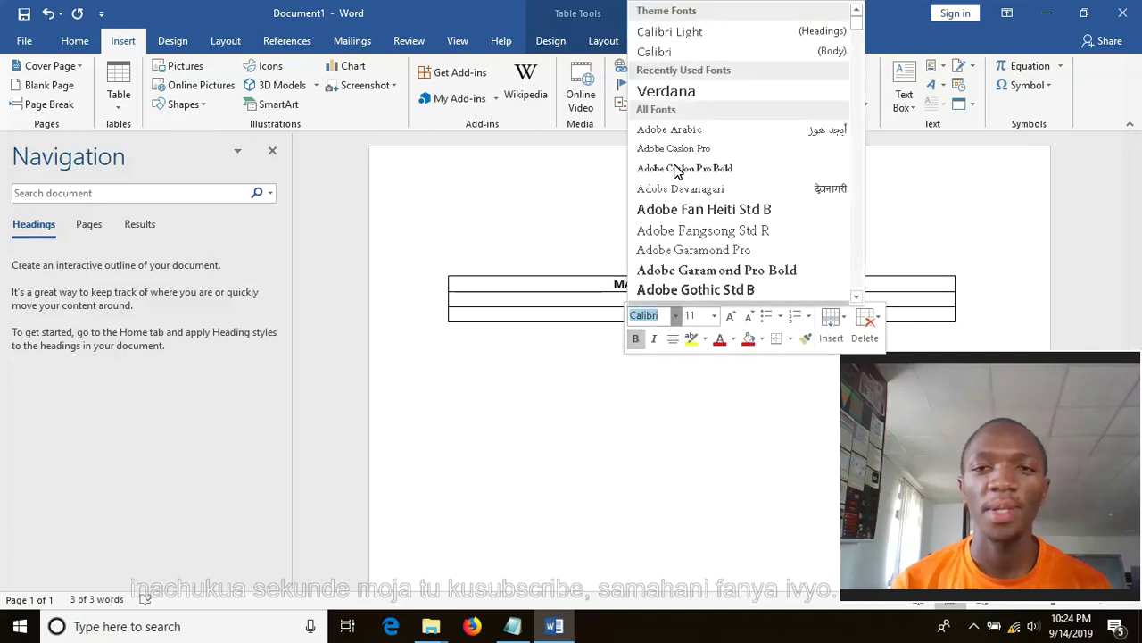
pyautogui.click(676, 92)
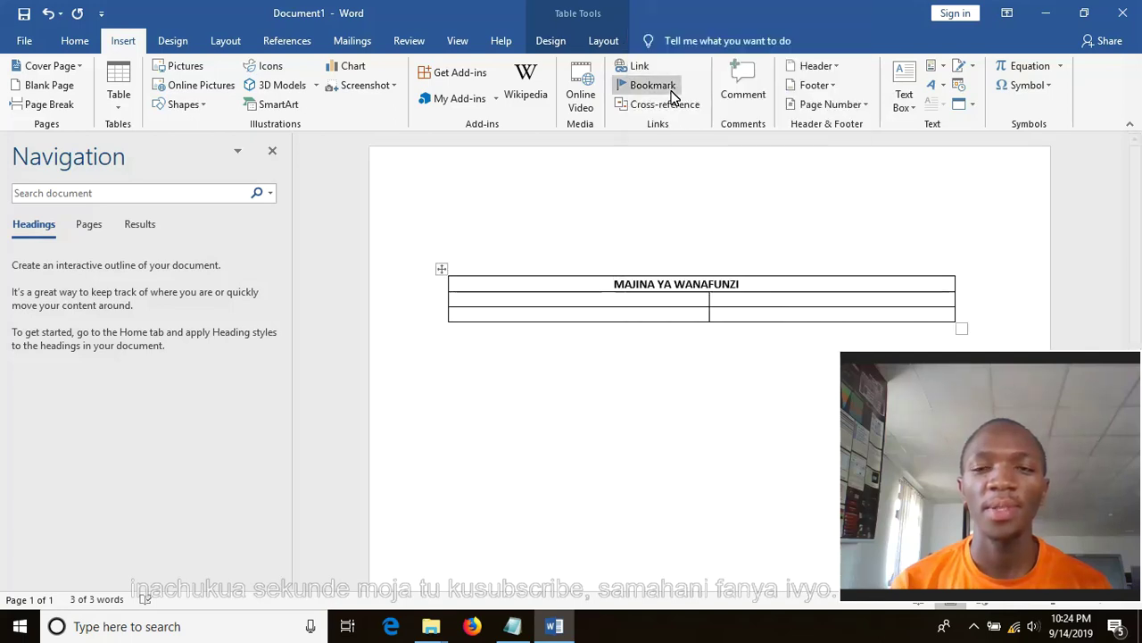
pyautogui.click(812, 288)
pyautogui.click(644, 303)
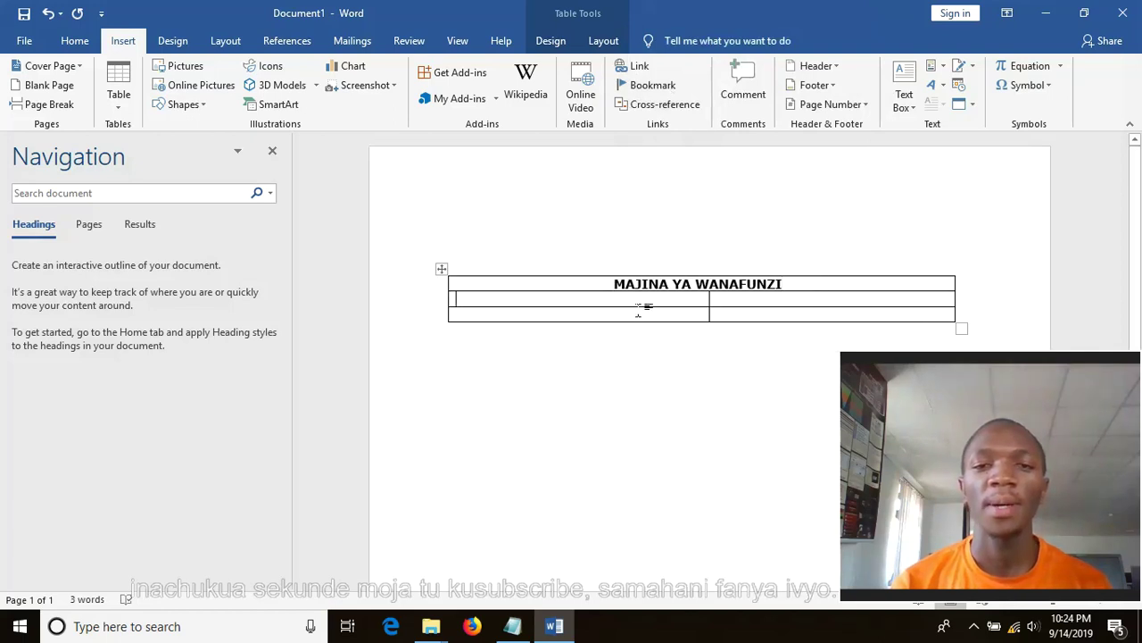
# Type WADADA and WAKAKA into the two row-2 cells and make both words bold.
pyautogui.write('WAD')
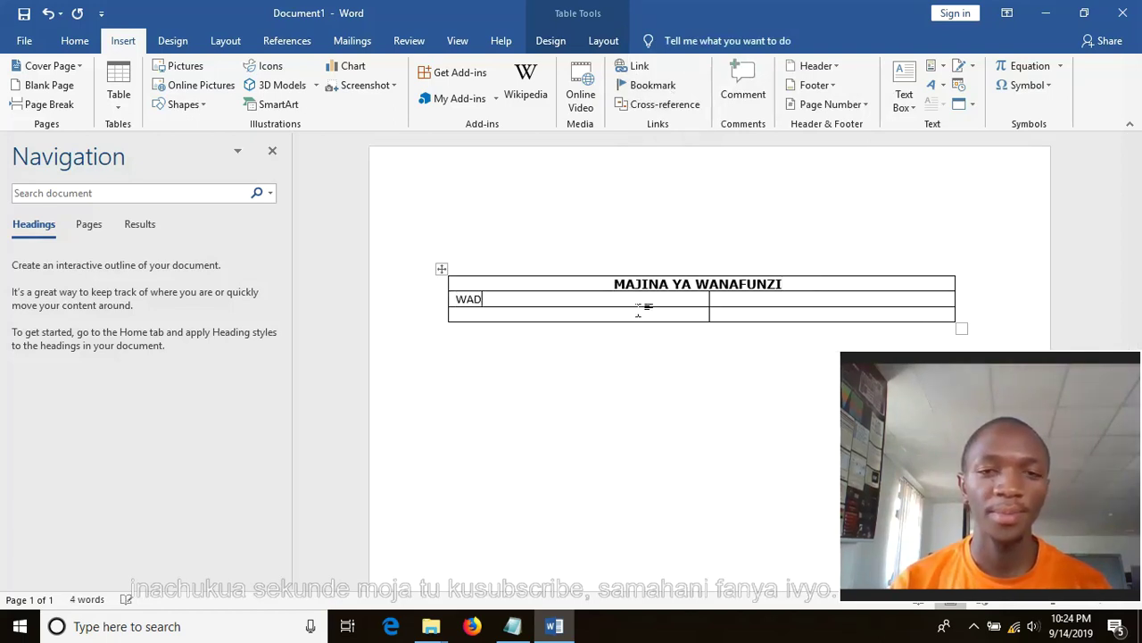
pyautogui.write('ADA')
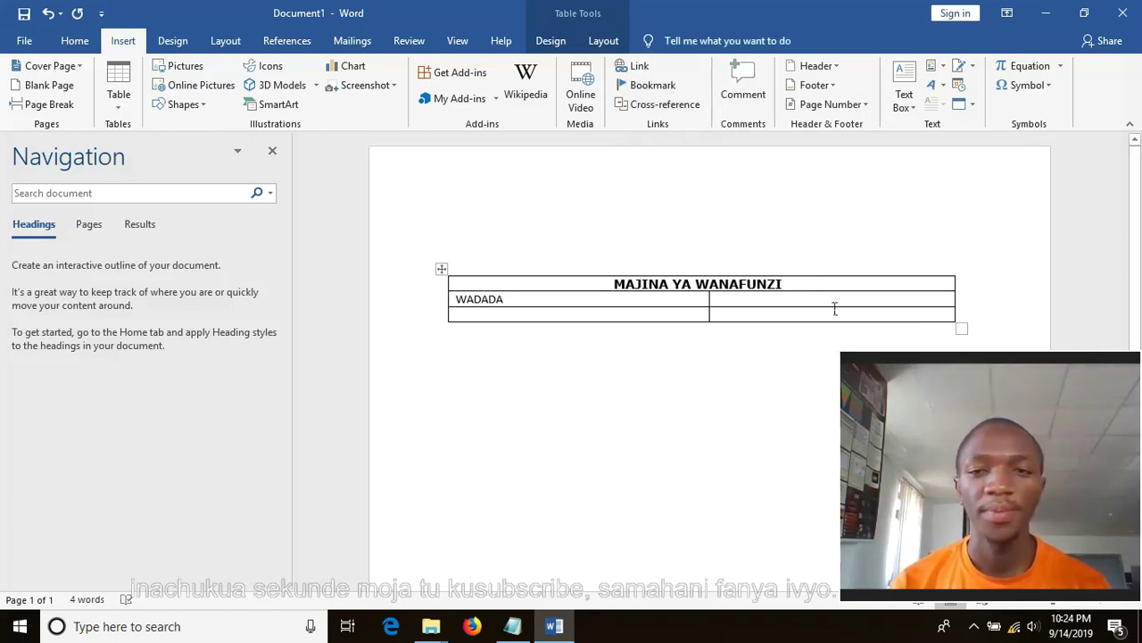
pyautogui.click(821, 306)
pyautogui.write('W')
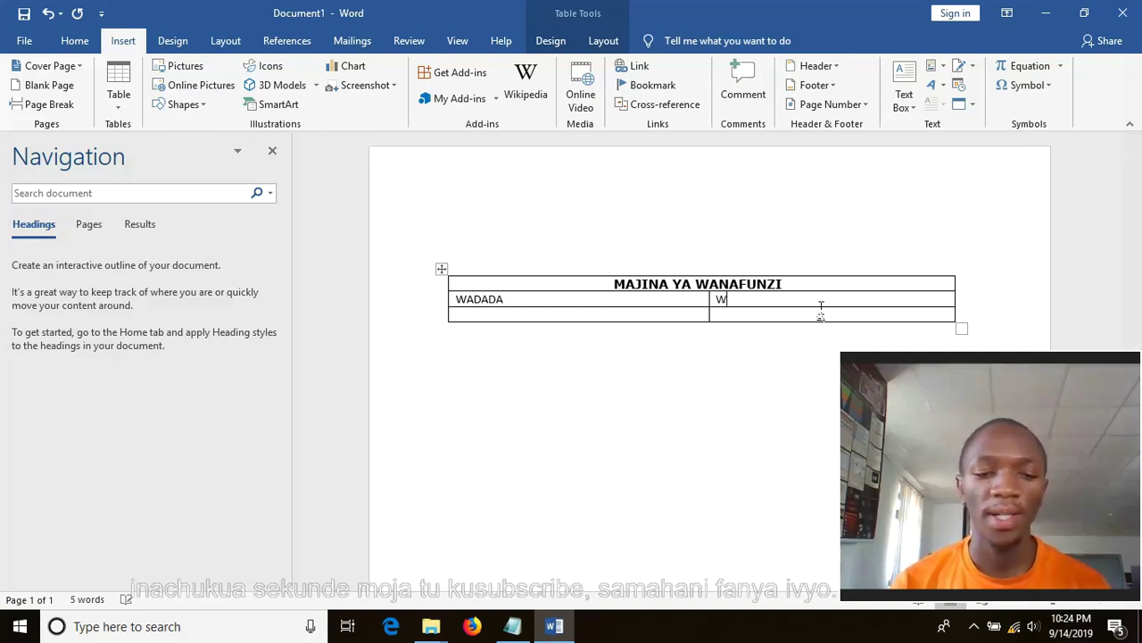
pyautogui.write('AKAKA')
pyautogui.click(523, 306)
pyautogui.moveTo(523, 306); pyautogui.dragTo(456, 300)
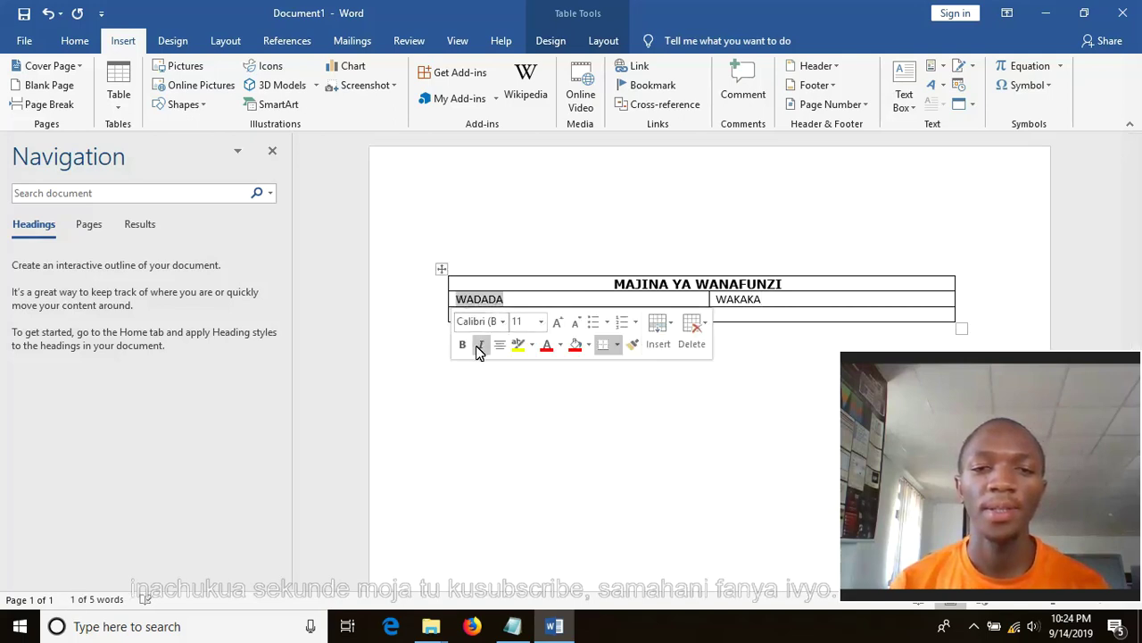
pyautogui.click(463, 344)
pyautogui.click(552, 389)
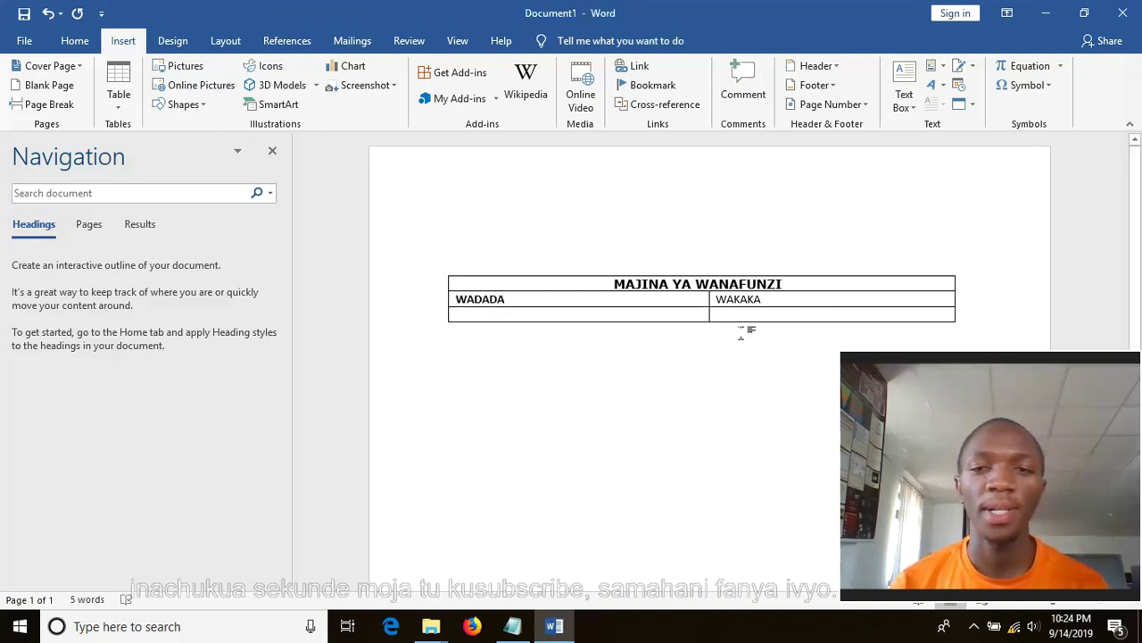
pyautogui.moveTo(761, 300); pyautogui.dragTo(723, 308)
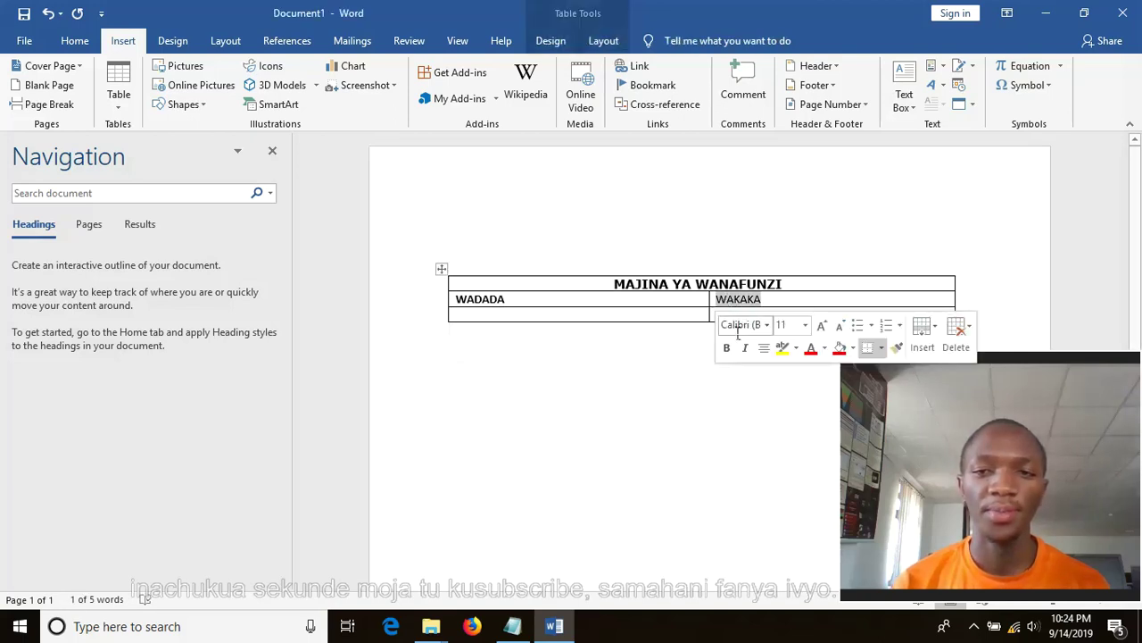
pyautogui.click(729, 350)
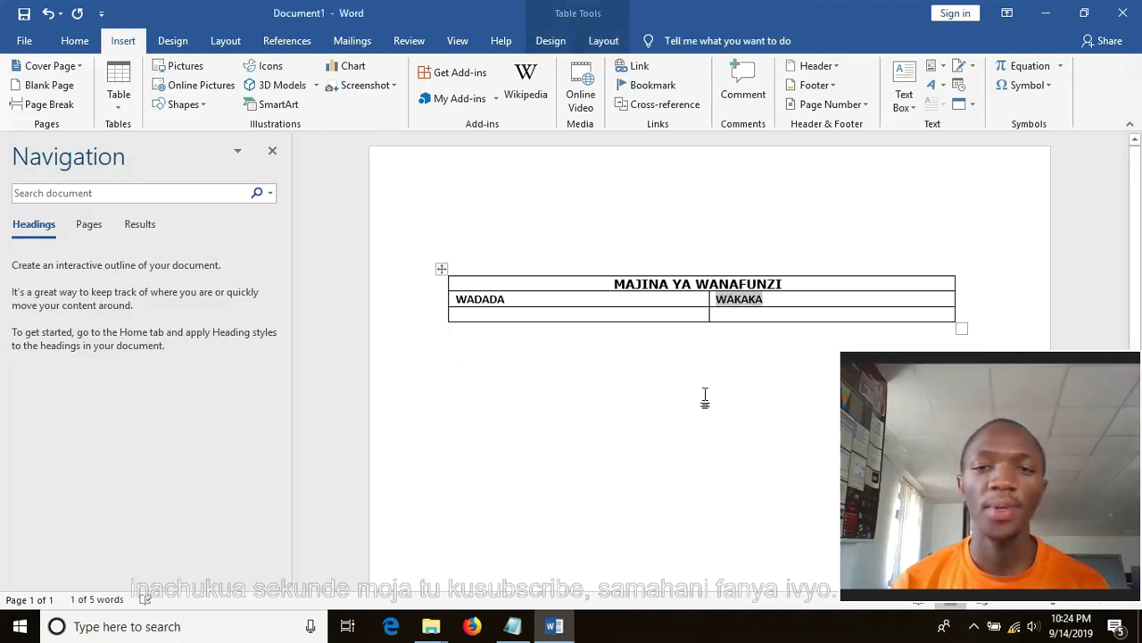
pyautogui.click(922, 343)
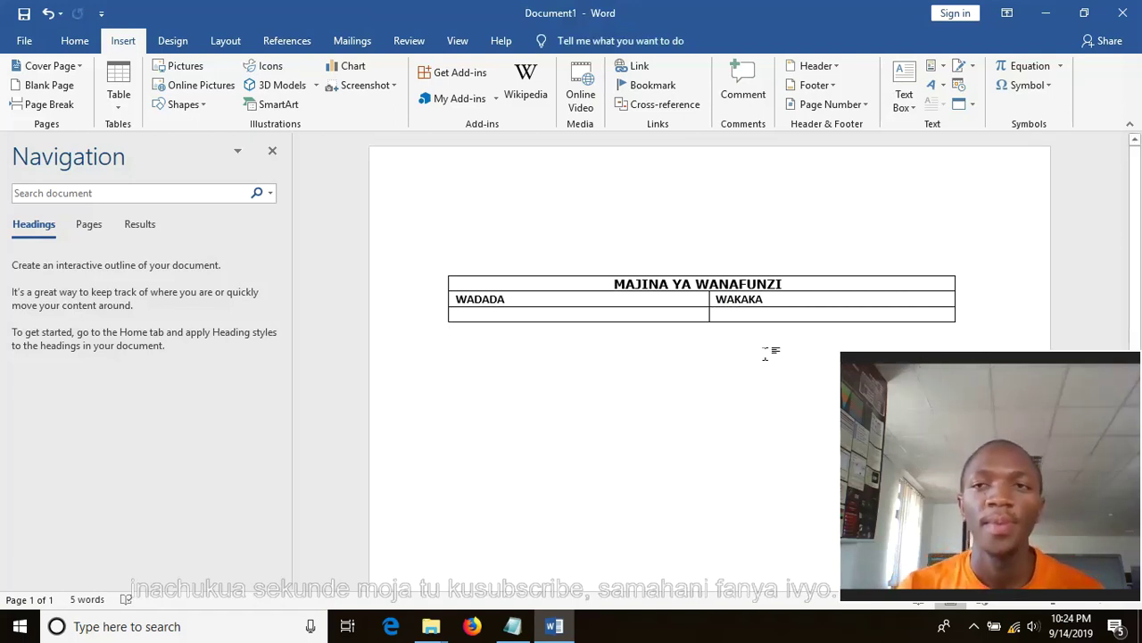
pyautogui.moveTo(959, 375); pyautogui.dragTo(960, 34)
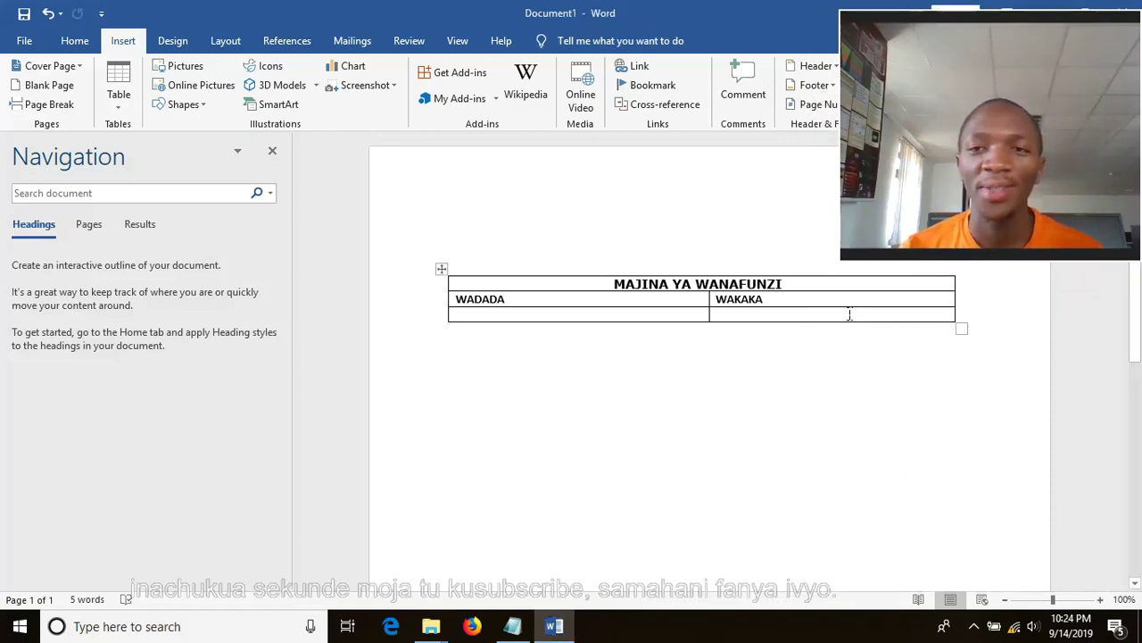
# Insert two empty rows below the table's bottom row using Insert Below twice.
pyautogui.moveTo(969, 324); pyautogui.dragTo(459, 318)
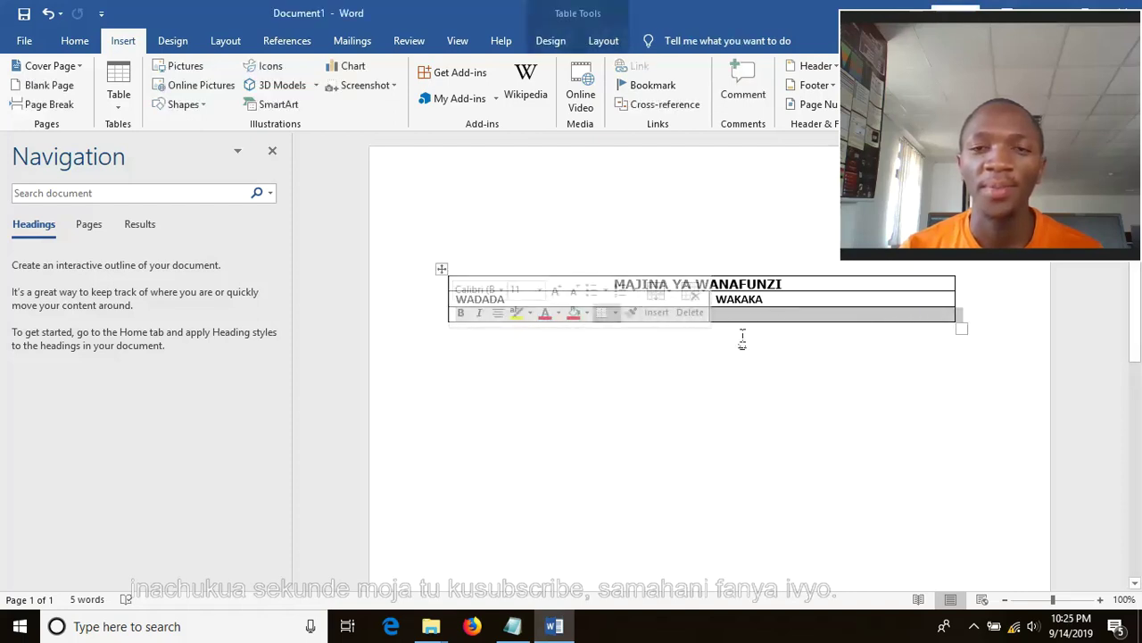
pyautogui.click(659, 303)
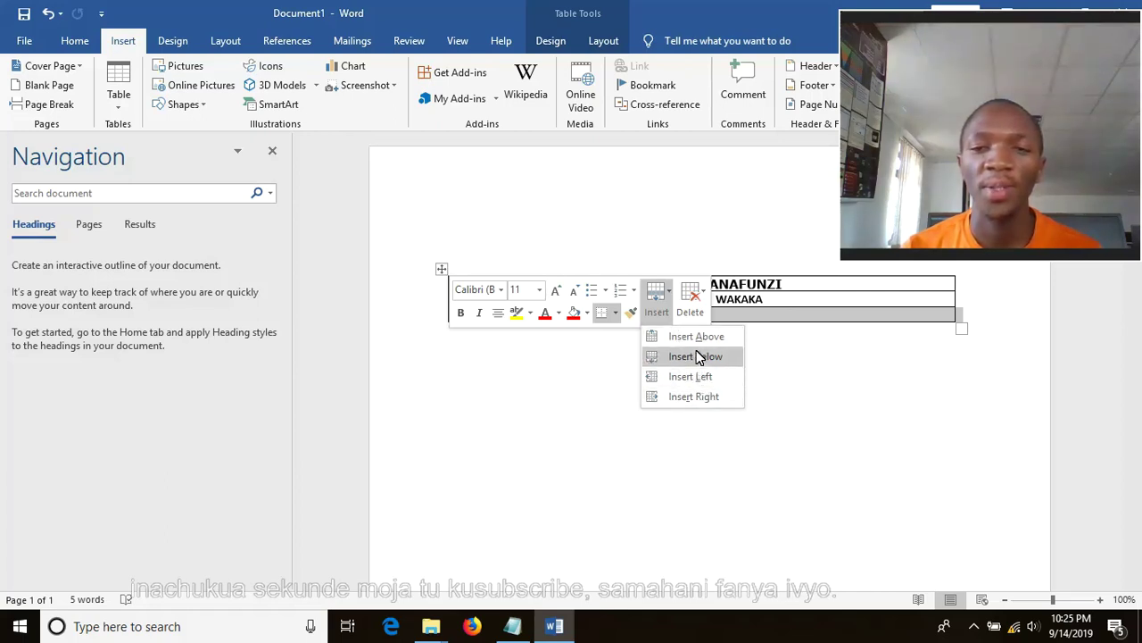
pyautogui.click(701, 357)
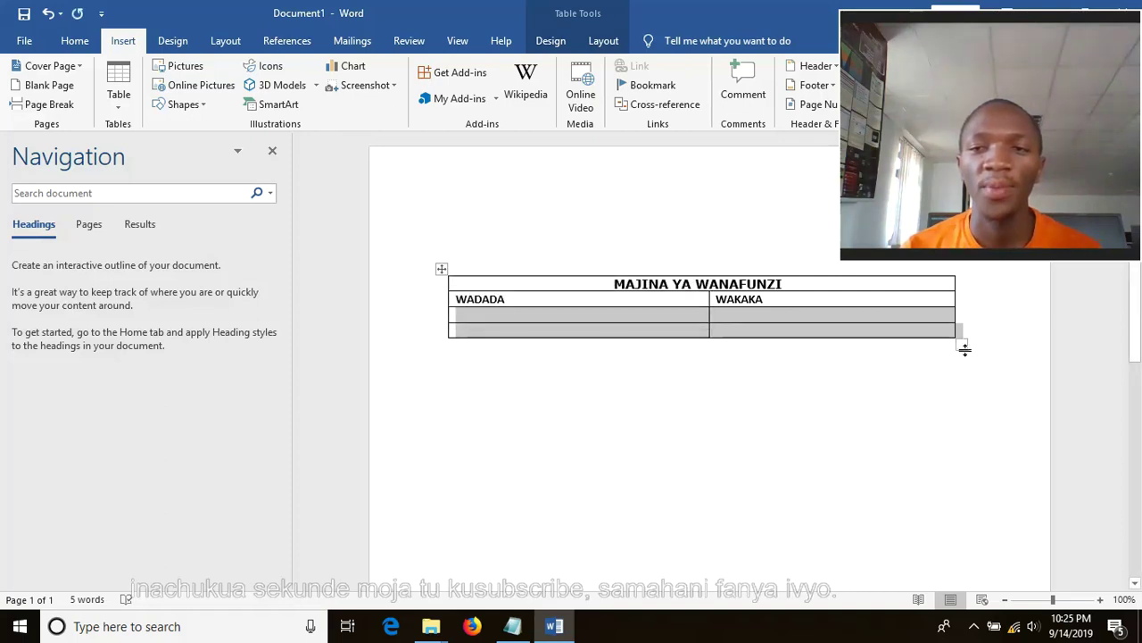
pyautogui.rightClick(872, 337)
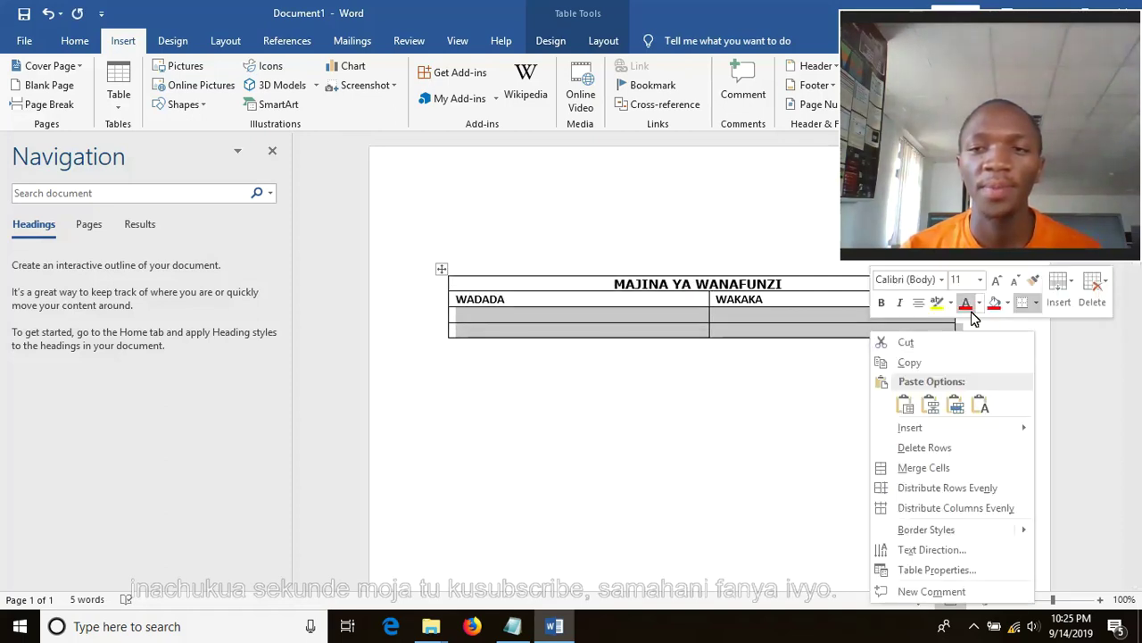
pyautogui.click(1057, 294)
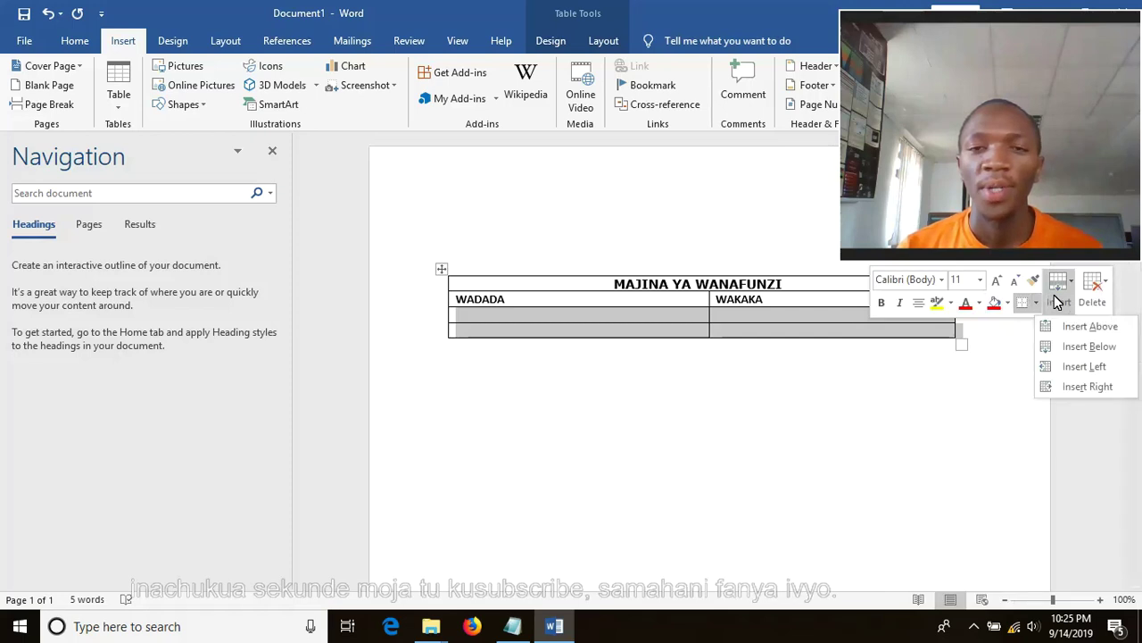
pyautogui.click(1075, 348)
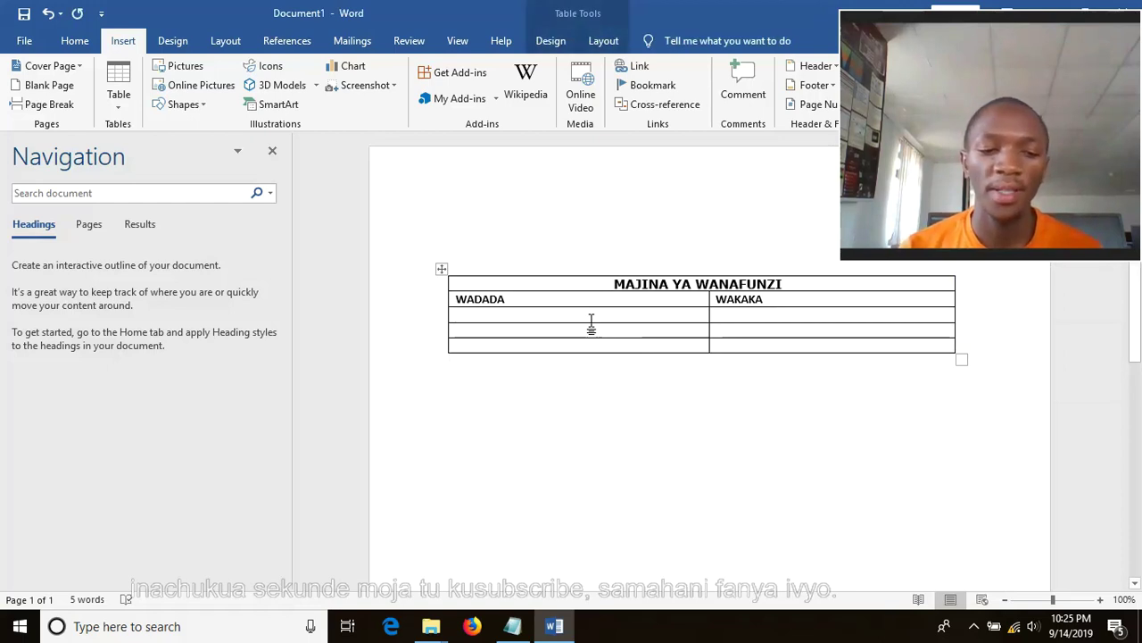
# Enter names including MONICA and NALHARI down the WADADA column.
pyautogui.write('MONICA')
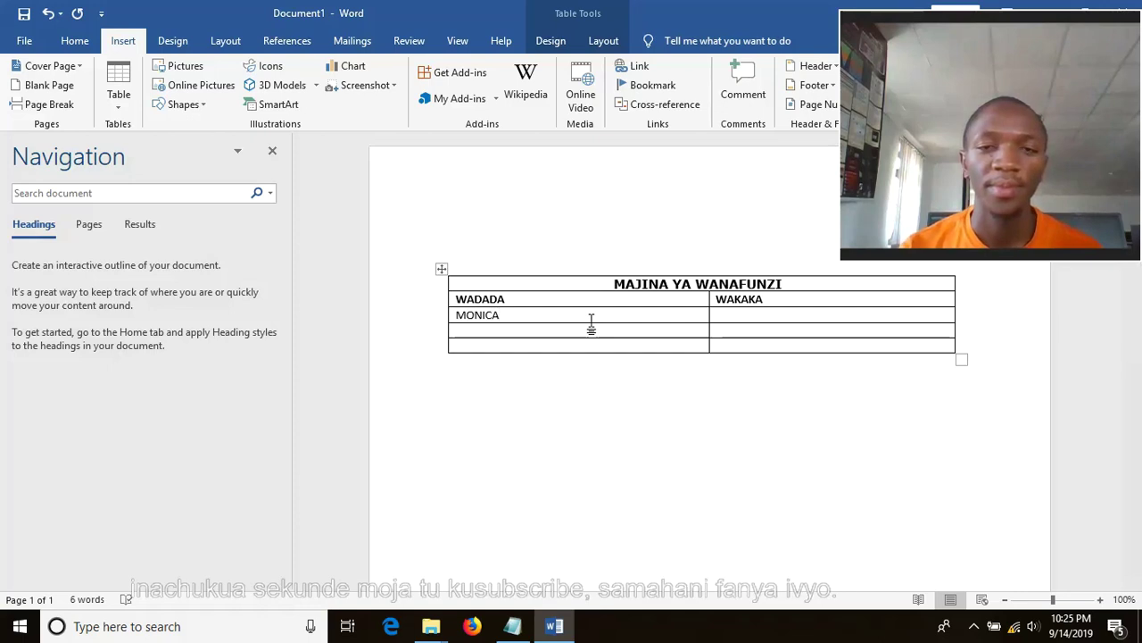
pyautogui.click(551, 332)
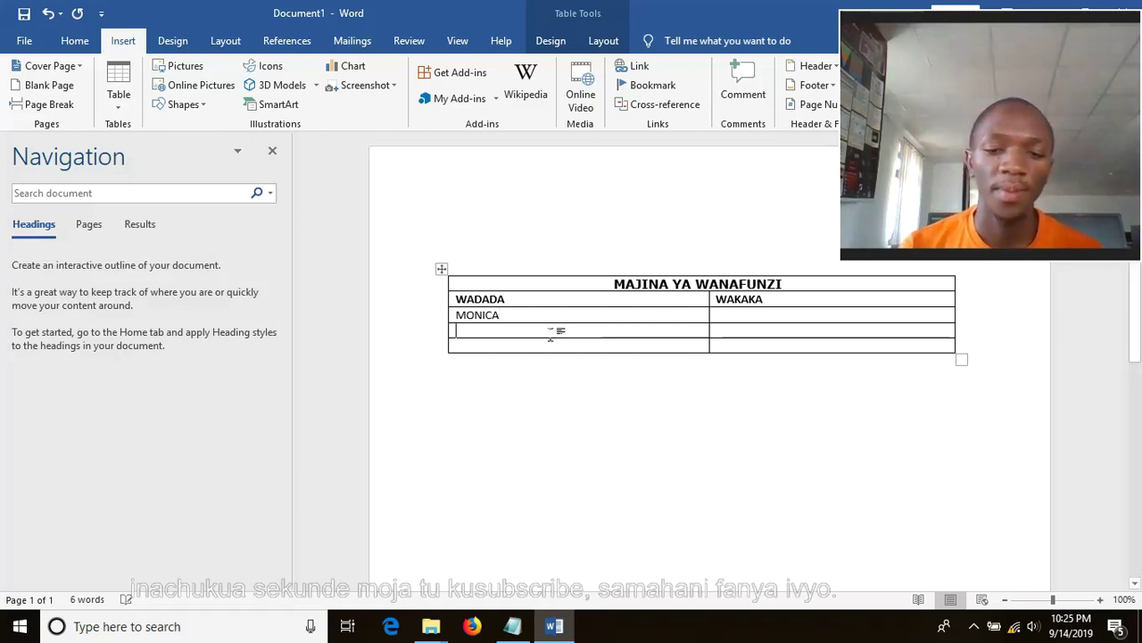
pyautogui.write('NA')
pyautogui.write('TALIA')
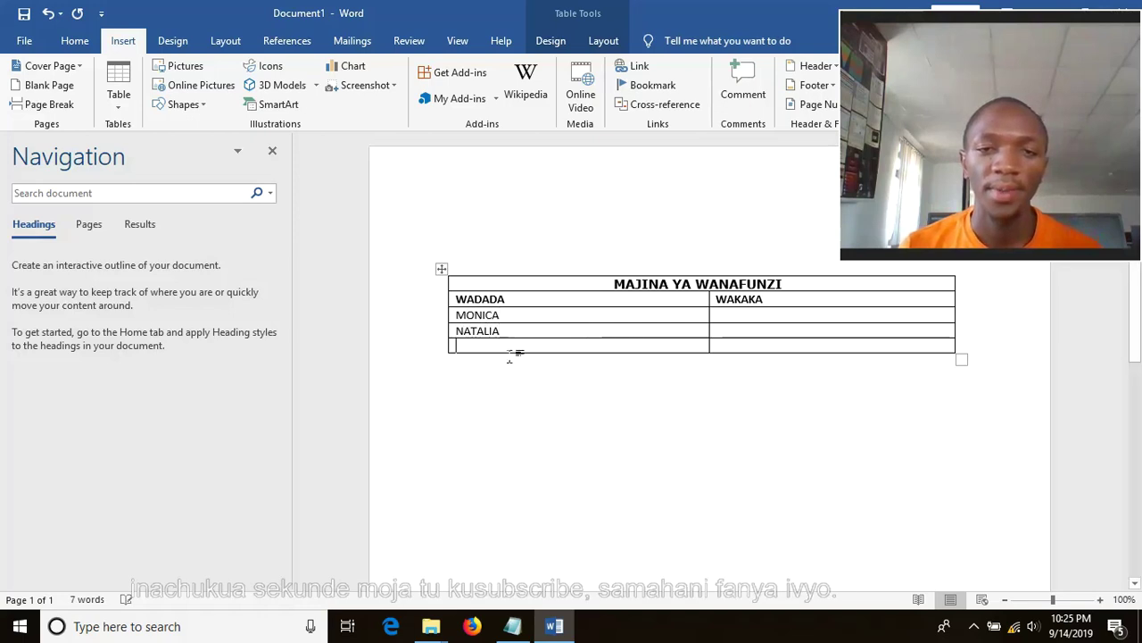
pyautogui.write('HA')
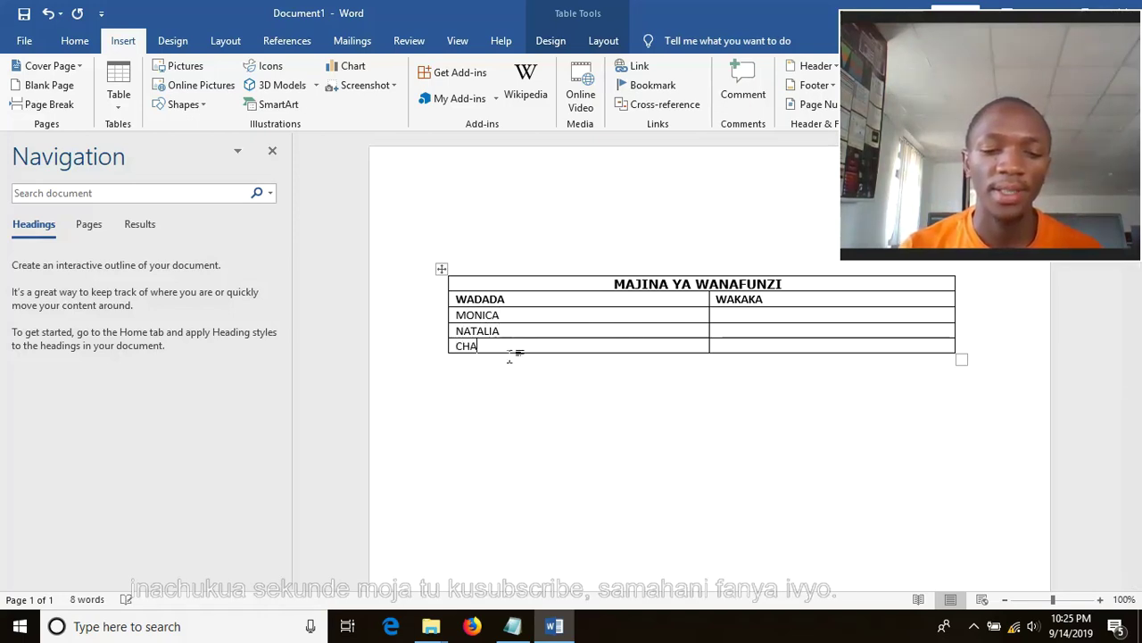
pyautogui.write('RITY')
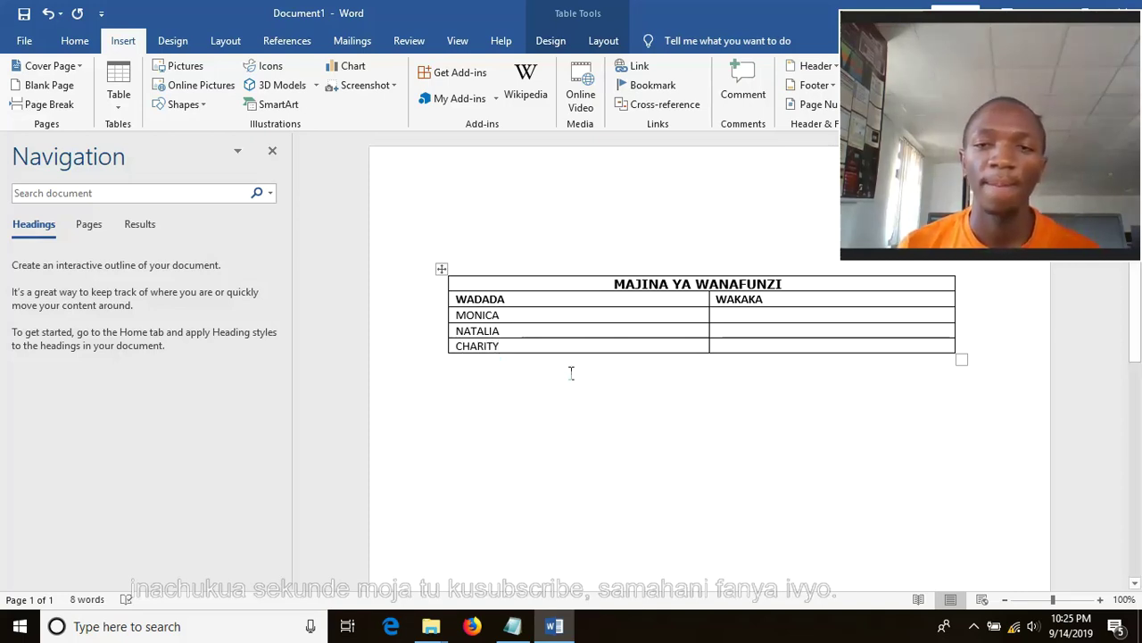
# Add a row below the last filled row and type the final name starting 'AH'.
pyautogui.moveTo(960, 348); pyautogui.dragTo(608, 353)
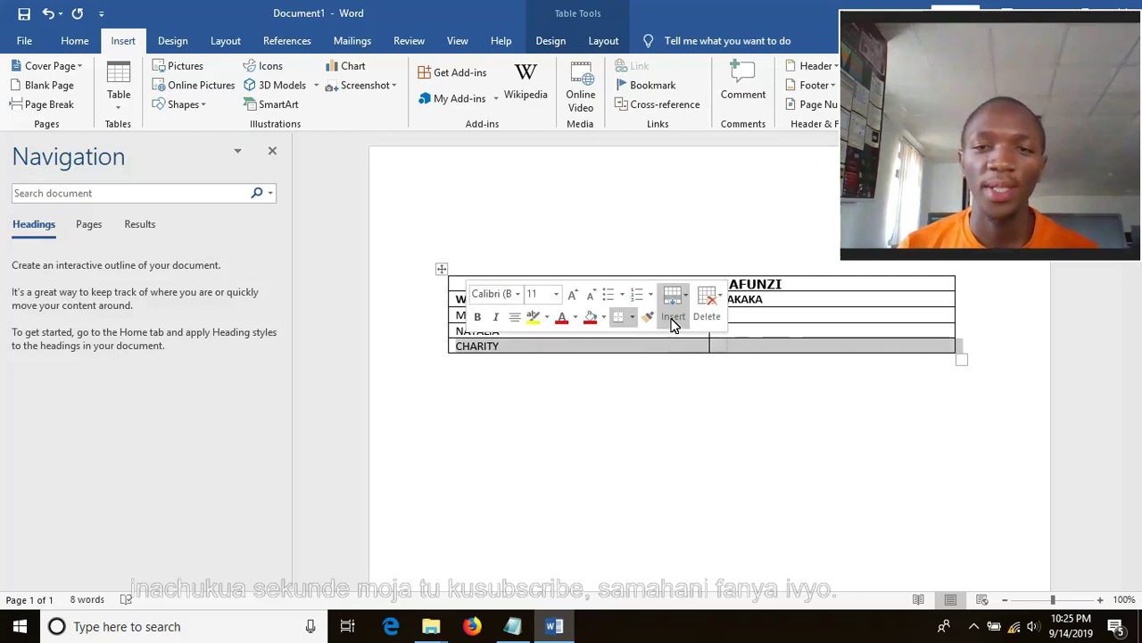
pyautogui.click(674, 320)
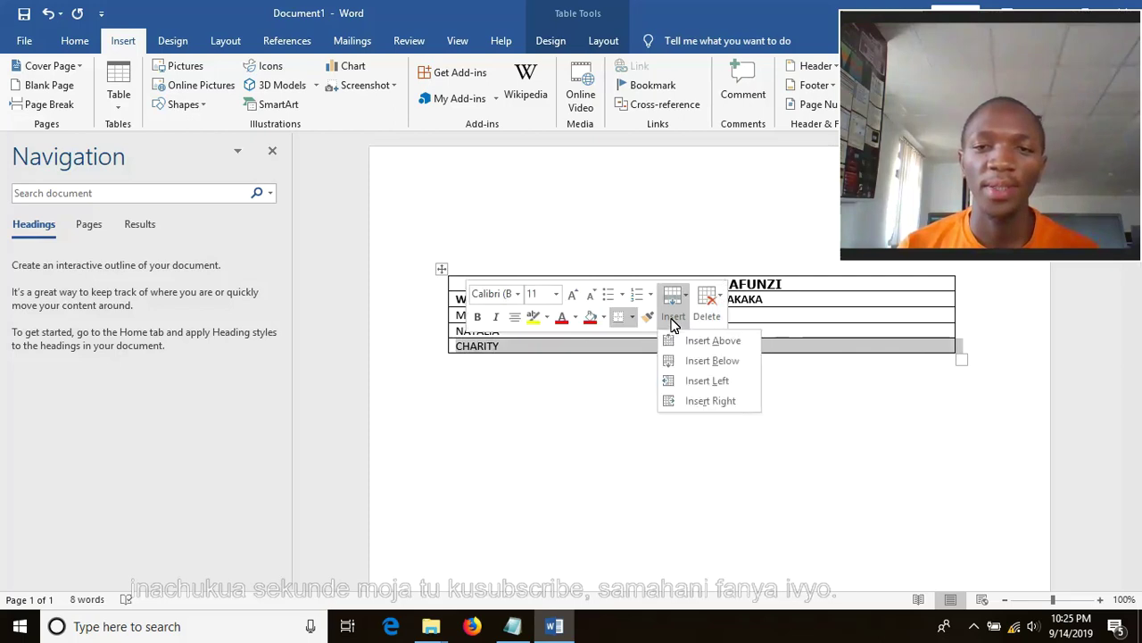
pyautogui.click(709, 361)
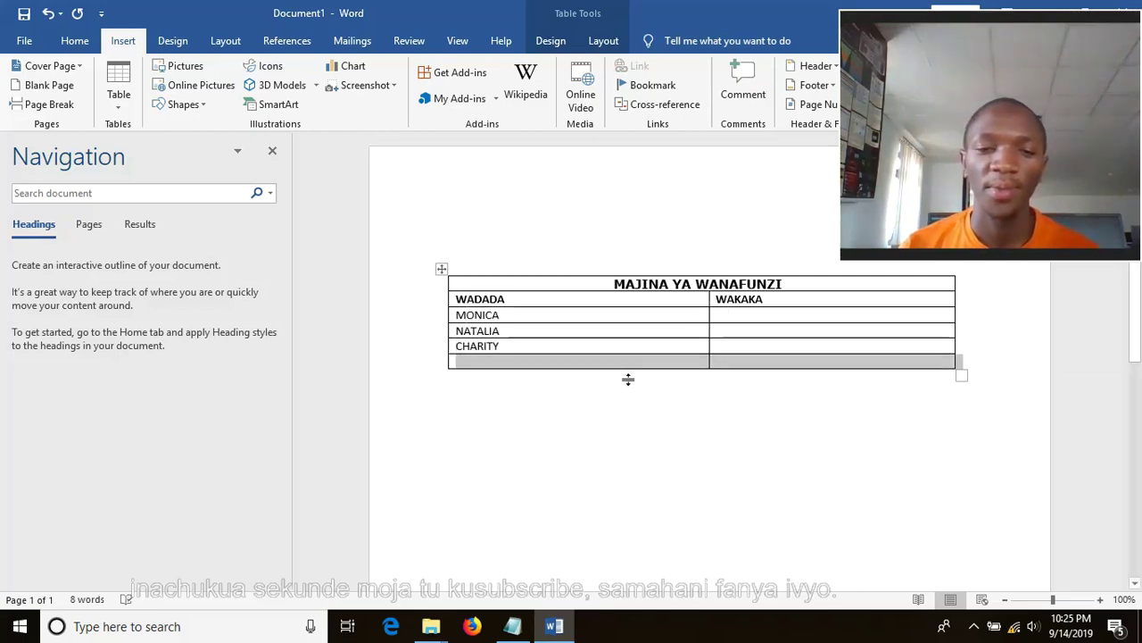
pyautogui.click(568, 363)
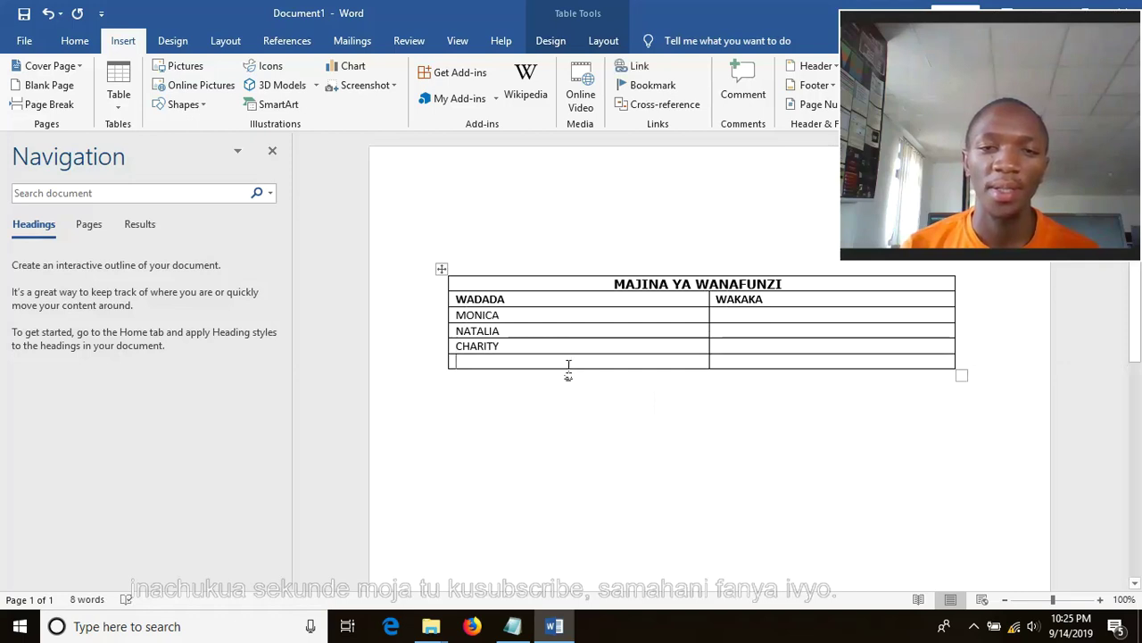
pyautogui.write('SARAH')
pyautogui.click(603, 467)
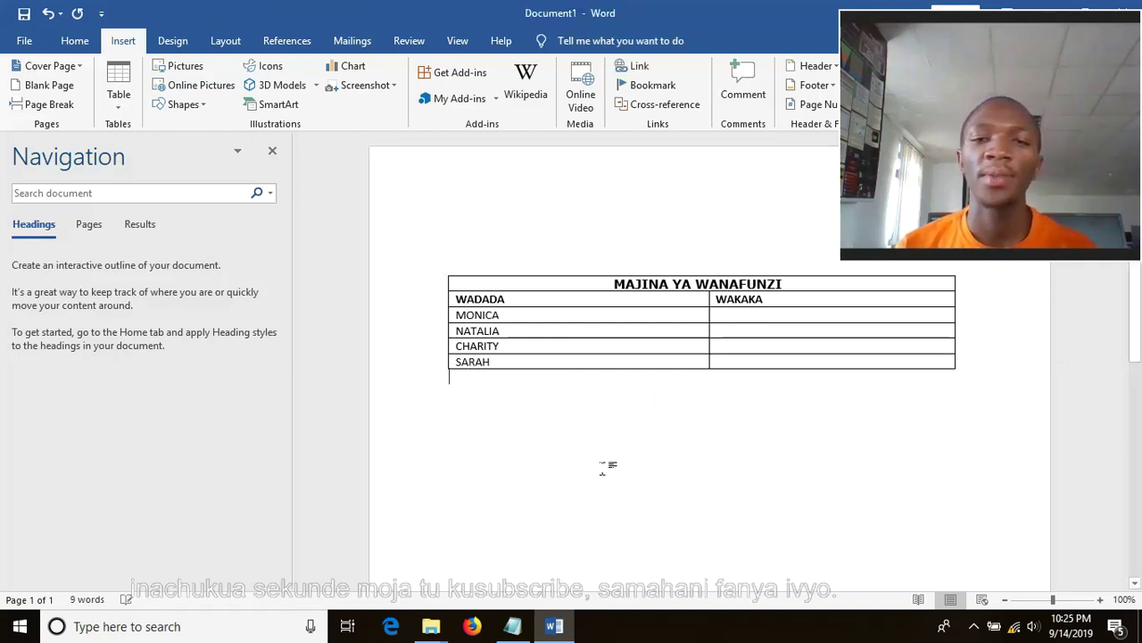
# Type MOSES, JAMES and NICO into the WAKAKA column beside NATALIA, CHARITY and SARAH.
pyautogui.click(737, 323)
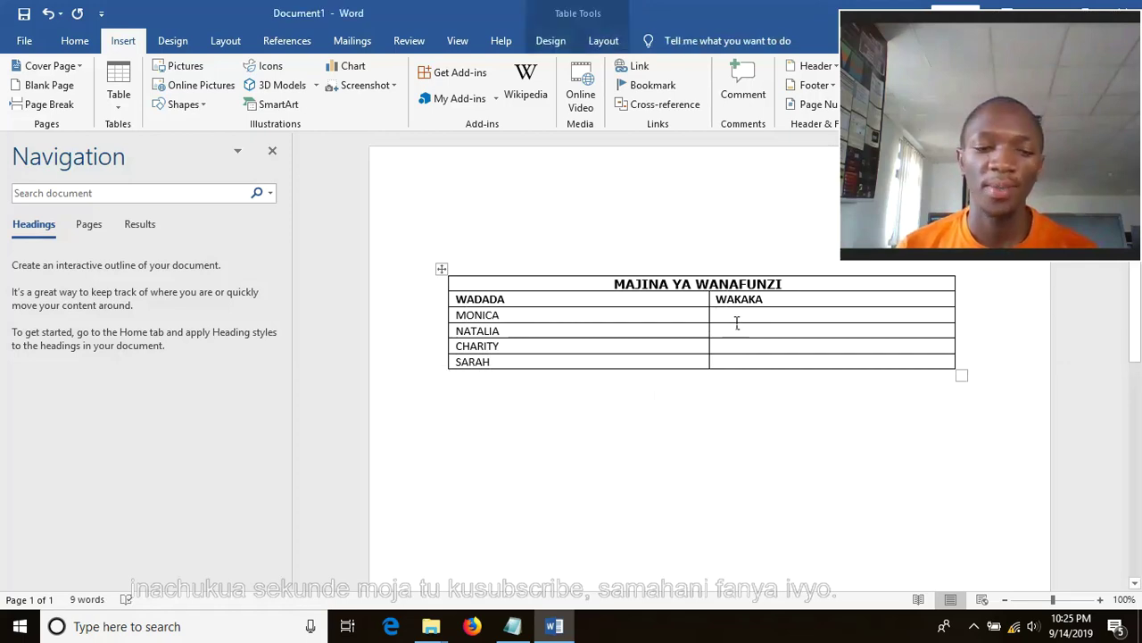
pyautogui.write('MOTECH')
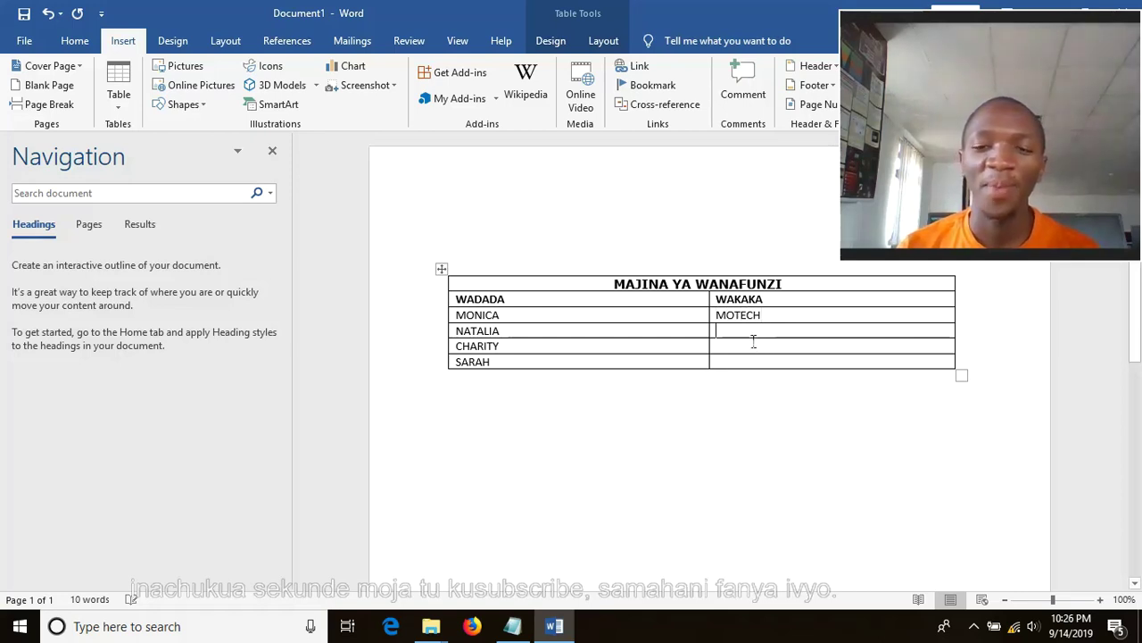
pyautogui.write('MOSES')
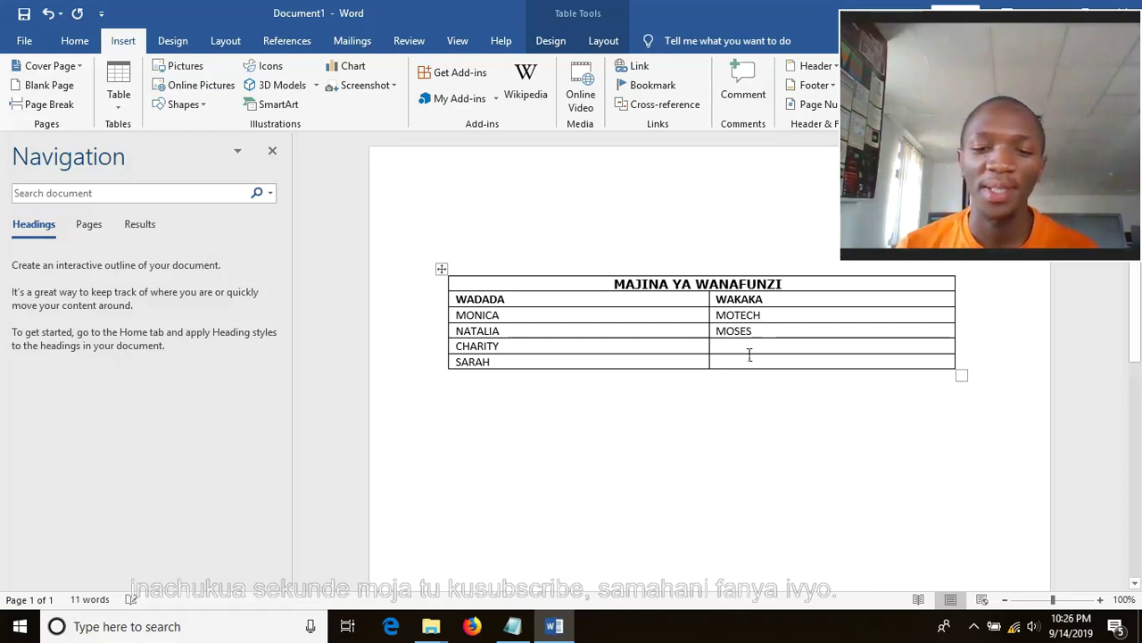
pyautogui.write('JAM')
pyautogui.write('ES')
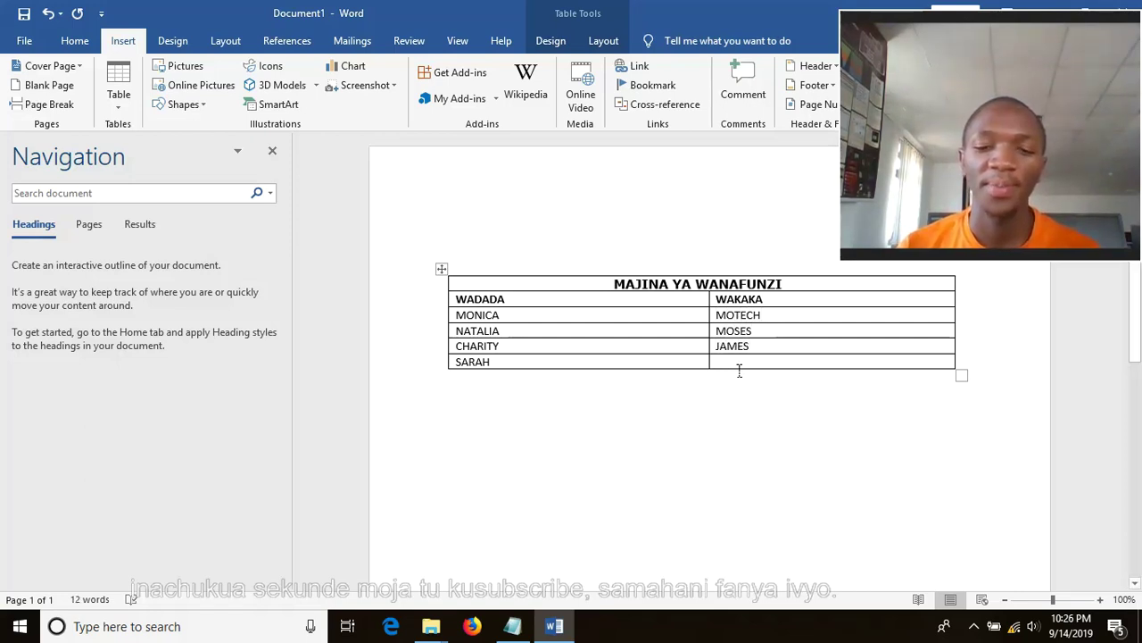
pyautogui.write('NI')
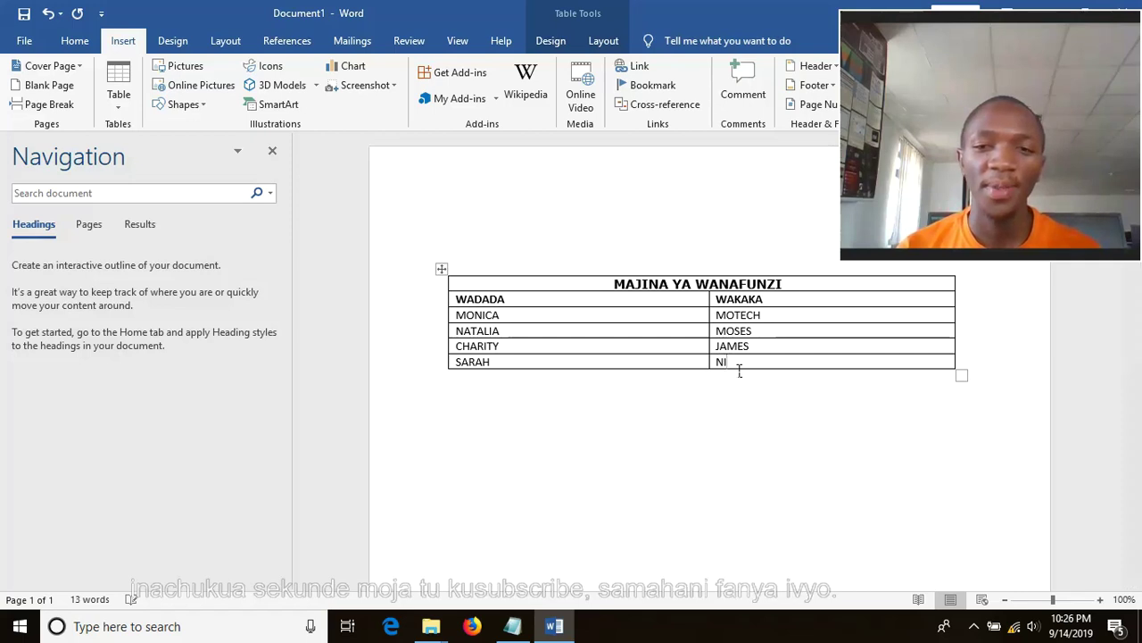
pyautogui.write('CO')
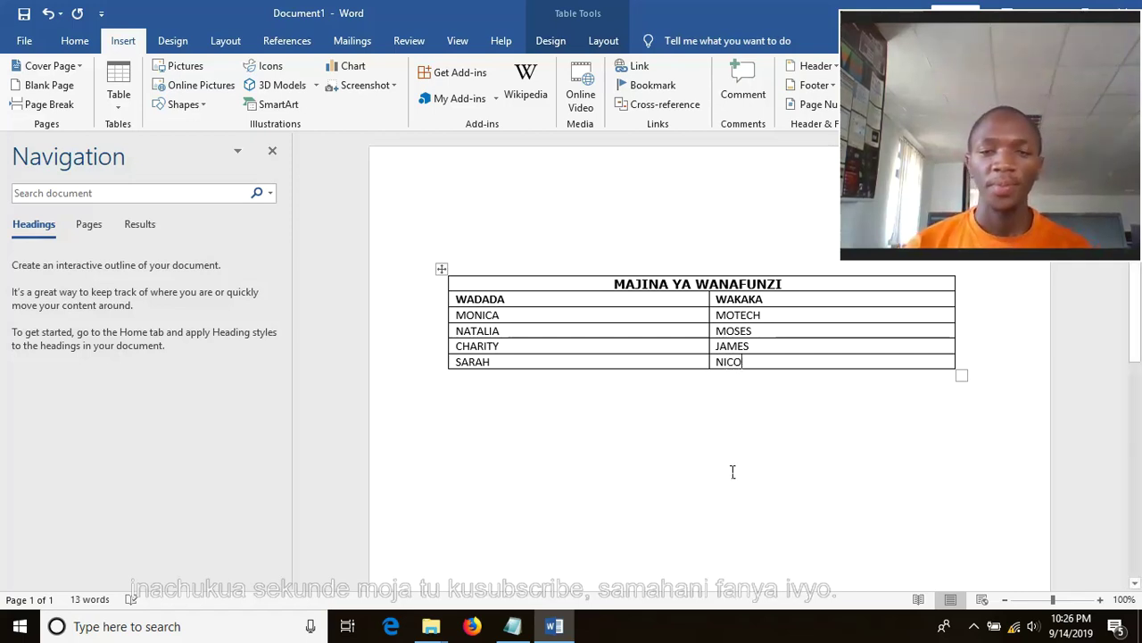
pyautogui.click(733, 471)
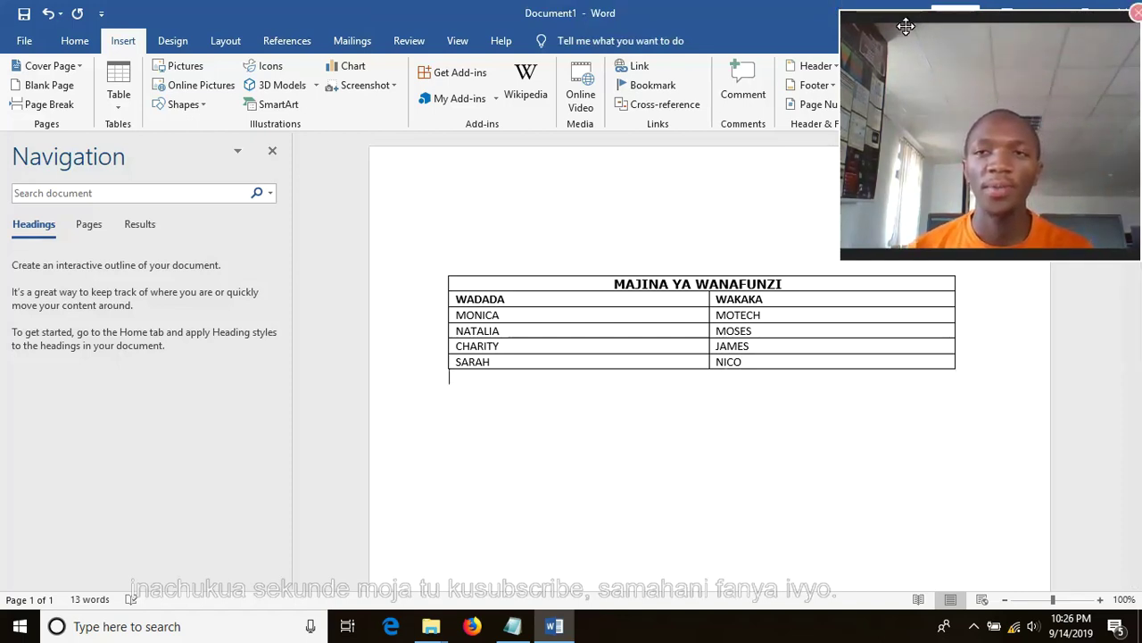
pyautogui.moveTo(928, 26); pyautogui.dragTo(965, 409)
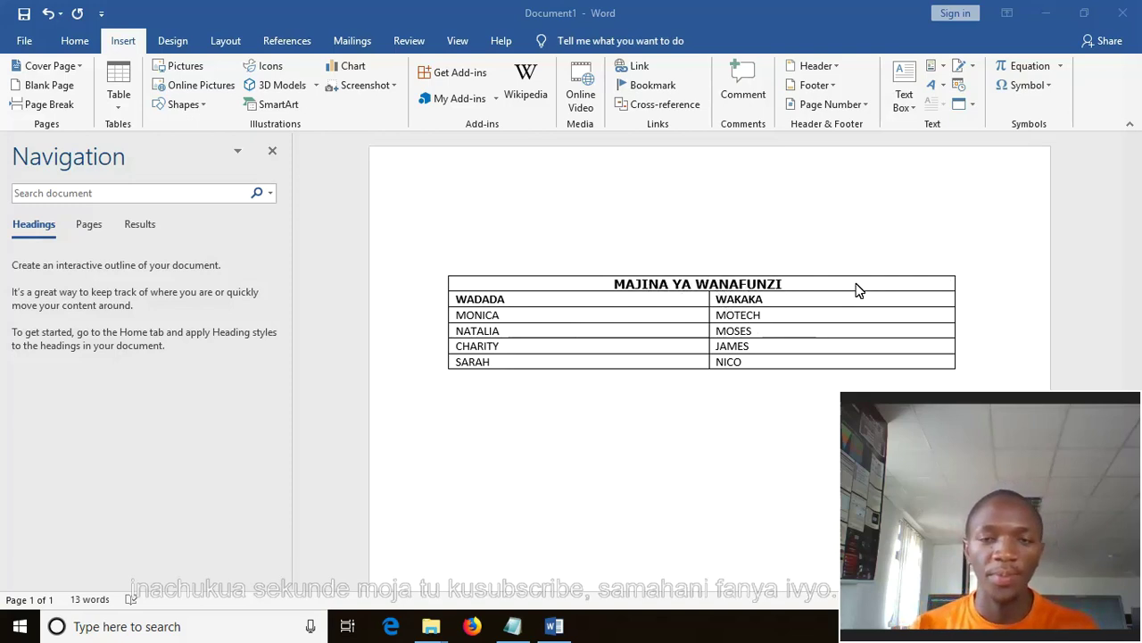
pyautogui.click(962, 376)
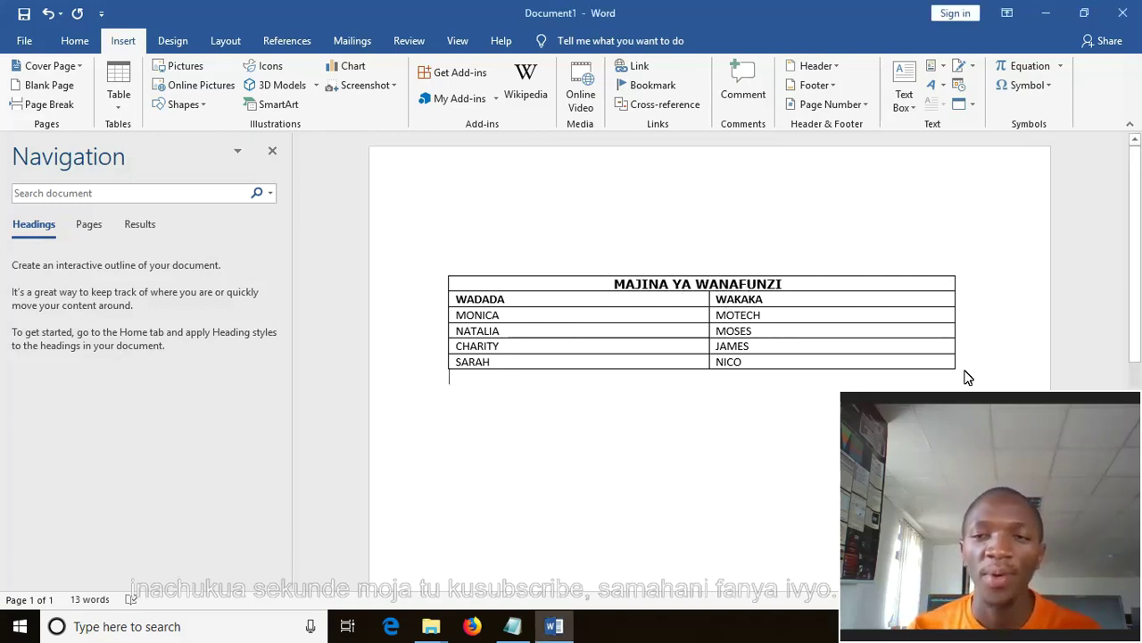
# Select all rows beneath the MAJINA YA WANAFUNZI title and give them red cell shading.
pyautogui.moveTo(971, 375); pyautogui.dragTo(546, 302)
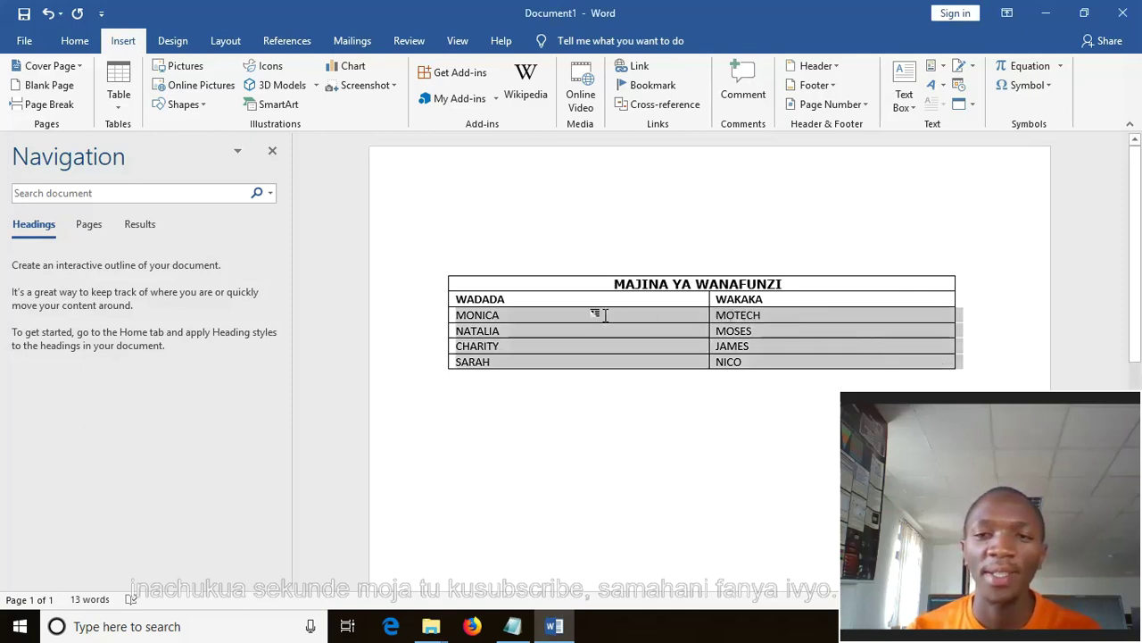
pyautogui.moveTo(502, 299); pyautogui.dragTo(502, 300)
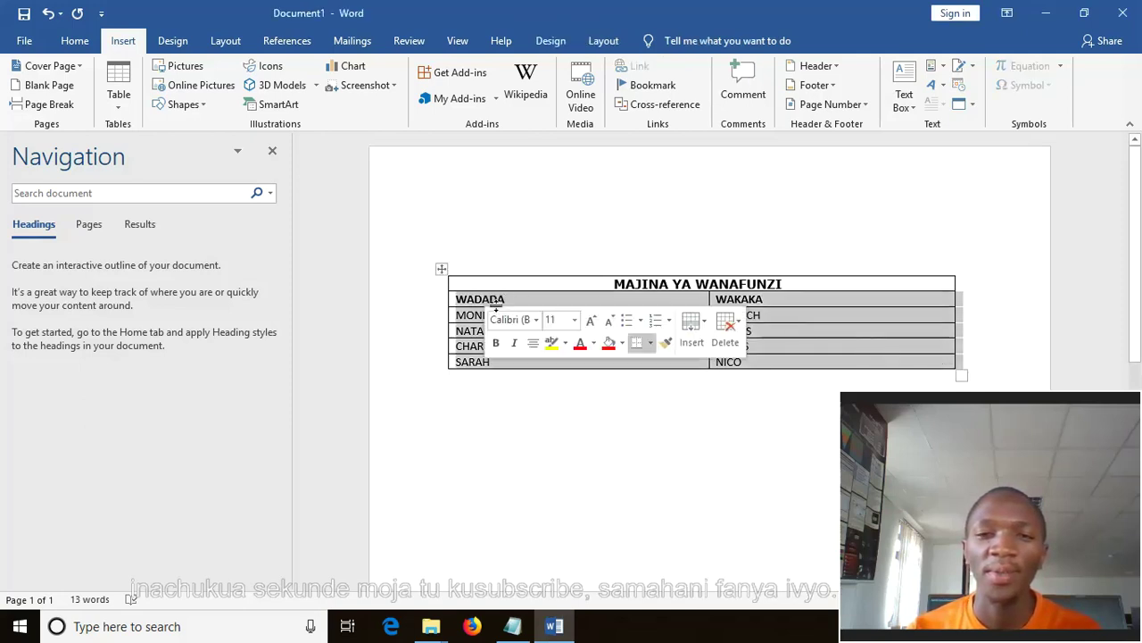
pyautogui.click(586, 352)
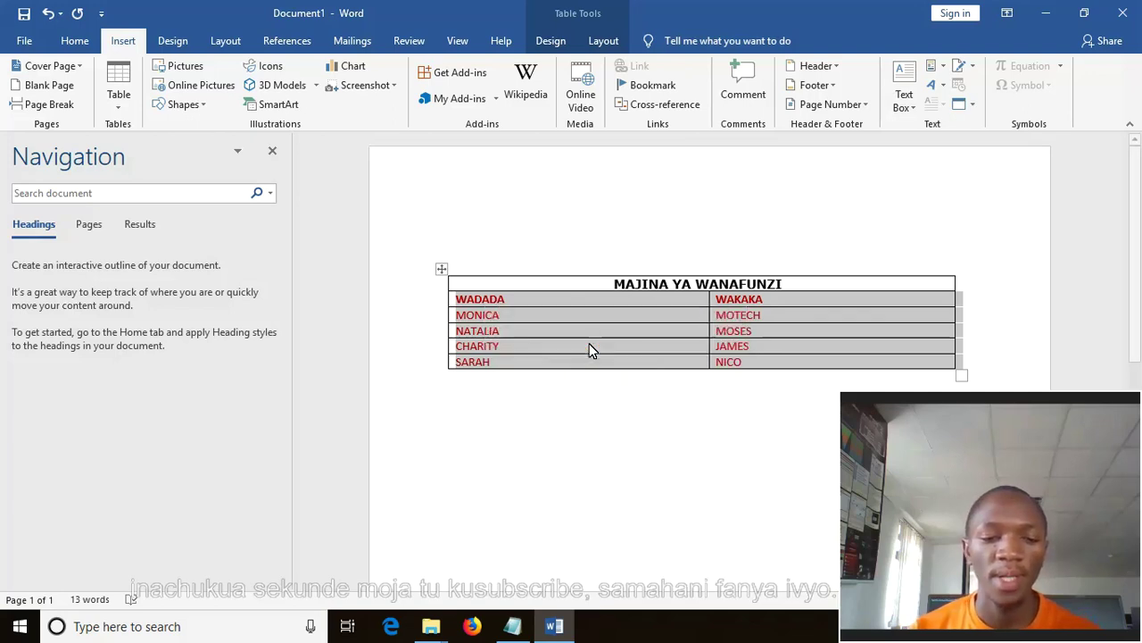
pyautogui.hotkey('ctrl', 'z')
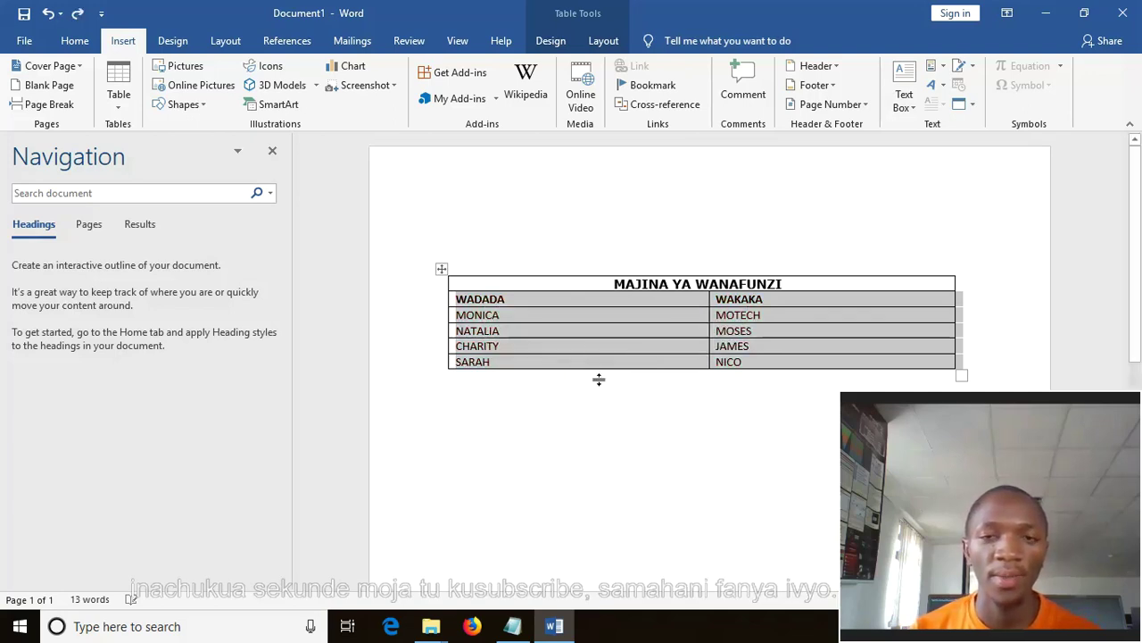
pyautogui.rightClick(589, 350)
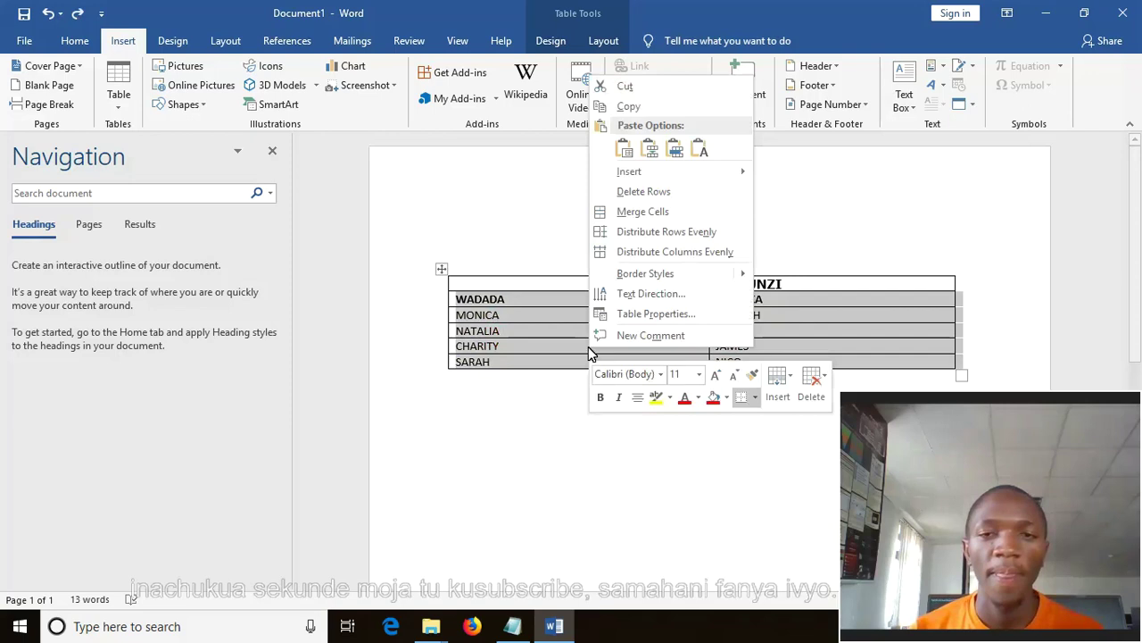
pyautogui.click(754, 375)
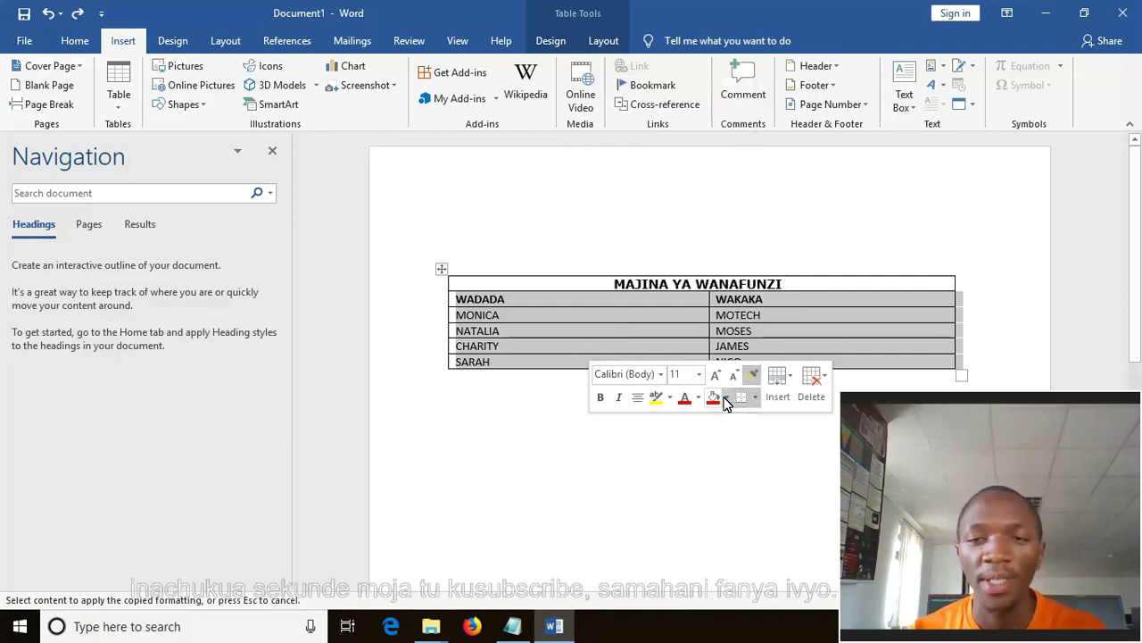
pyautogui.click(725, 398)
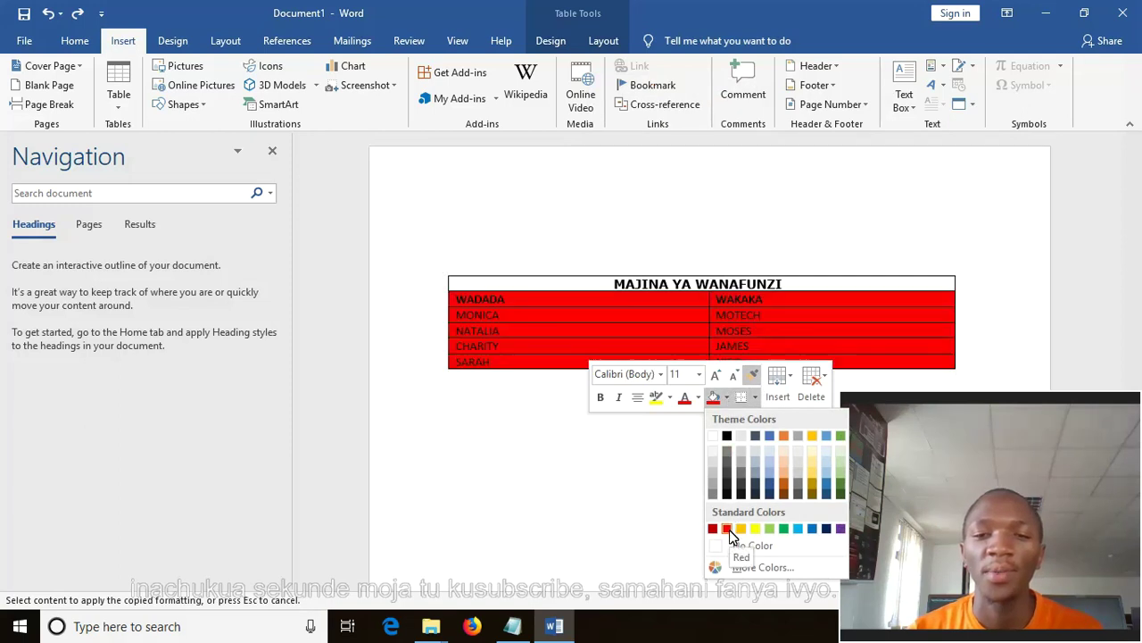
pyautogui.click(729, 532)
pyautogui.click(656, 484)
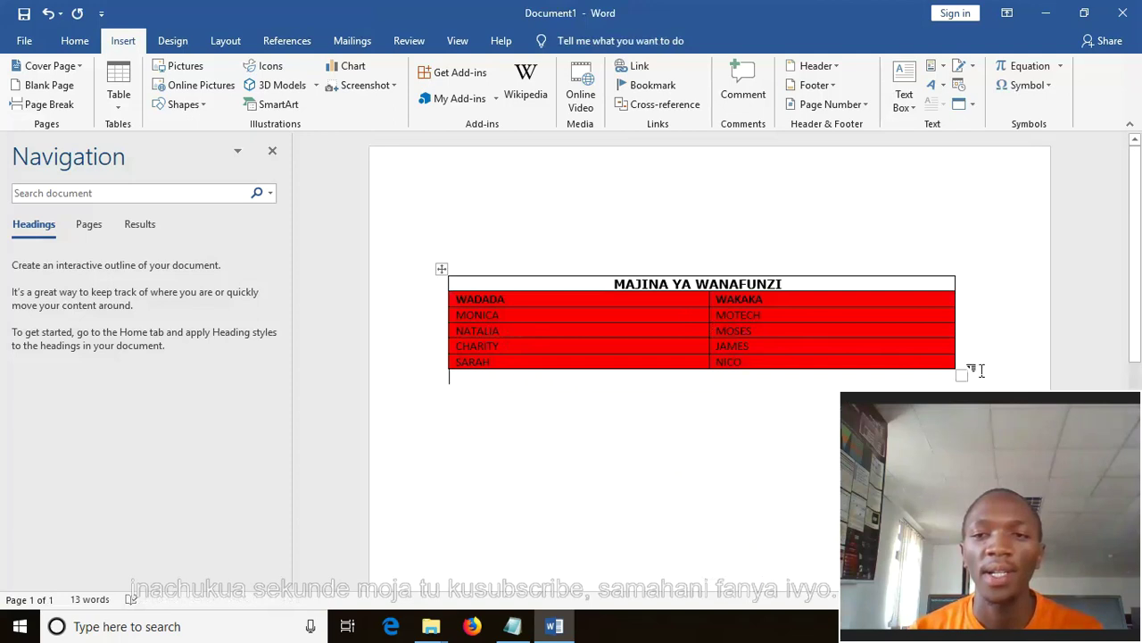
# Select the WAKAKA column's cells and apply black shading to contrast with the red column.
pyautogui.moveTo(946, 362); pyautogui.dragTo(742, 303)
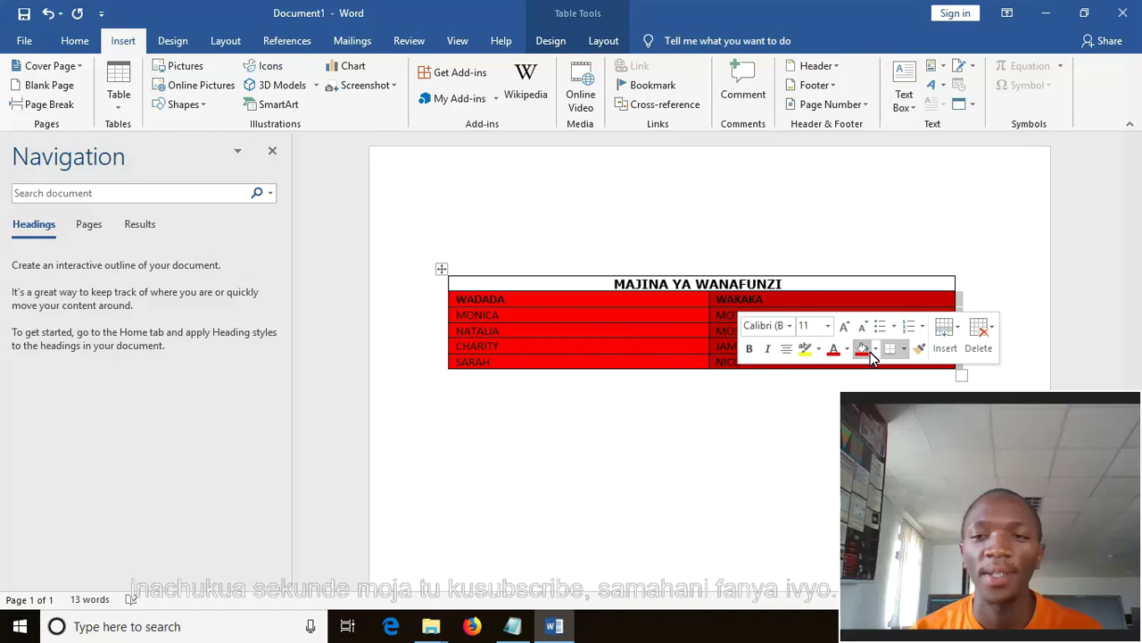
pyautogui.moveTo(929, 409); pyautogui.dragTo(918, 26)
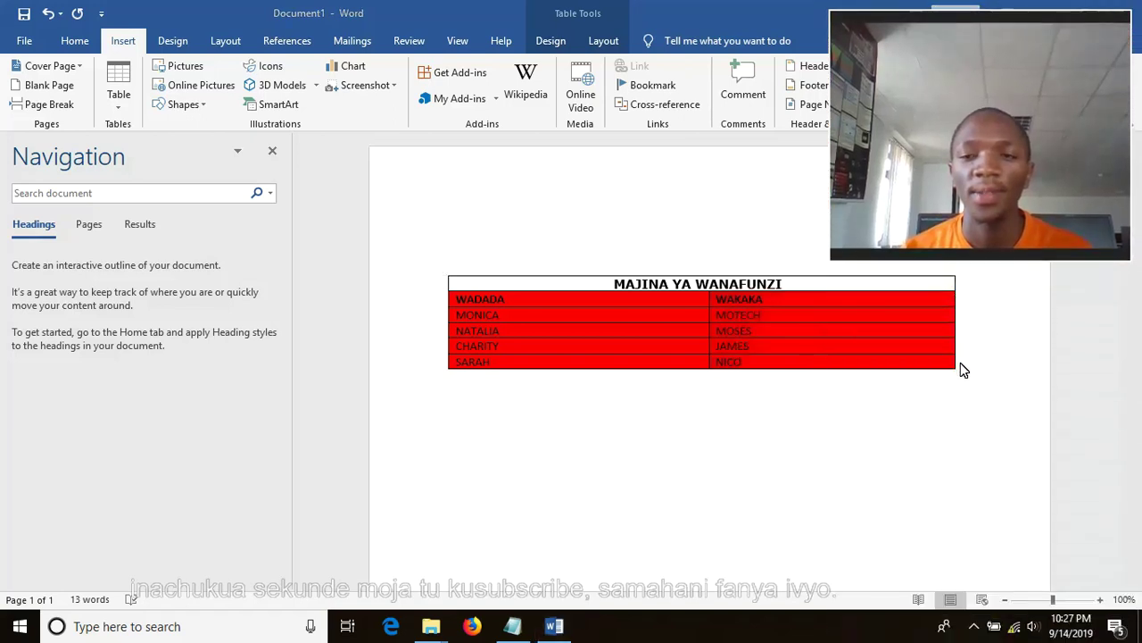
pyautogui.click(912, 450)
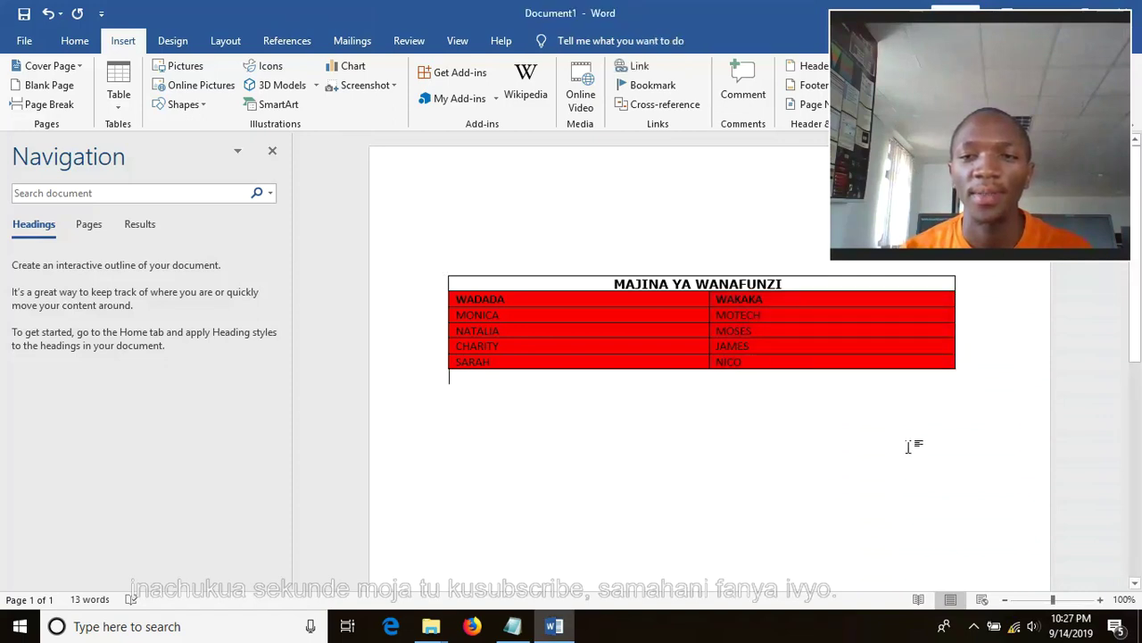
pyautogui.moveTo(962, 368)
pyautogui.mouseDown()
pyautogui.moveTo(748, 318)
pyautogui.moveTo(739, 300)
pyautogui.mouseUp()
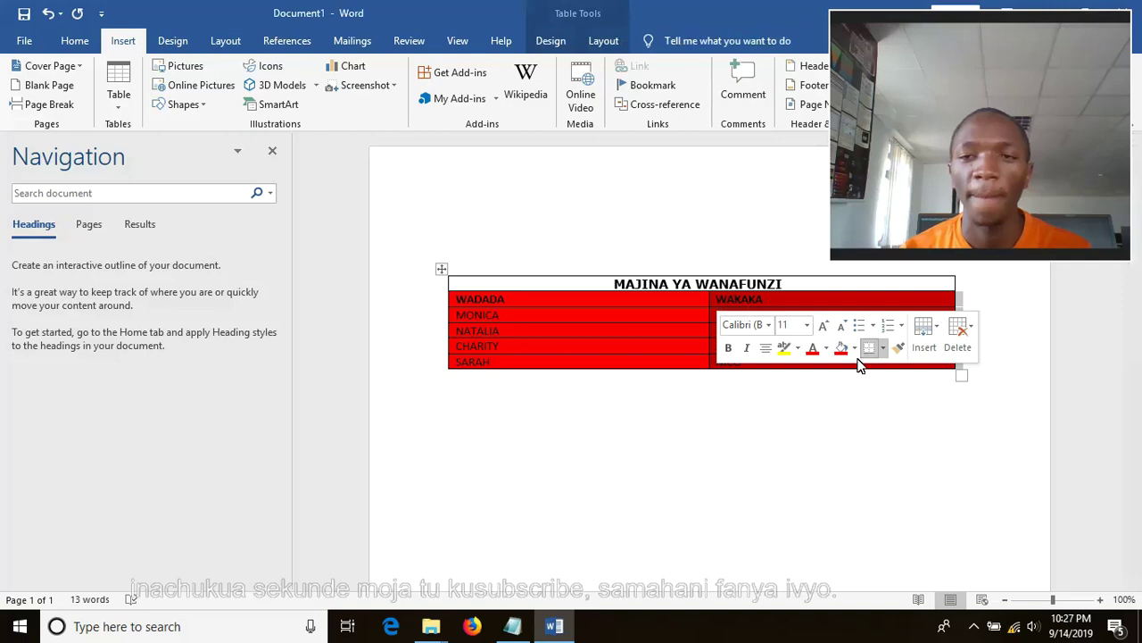
pyautogui.click(854, 349)
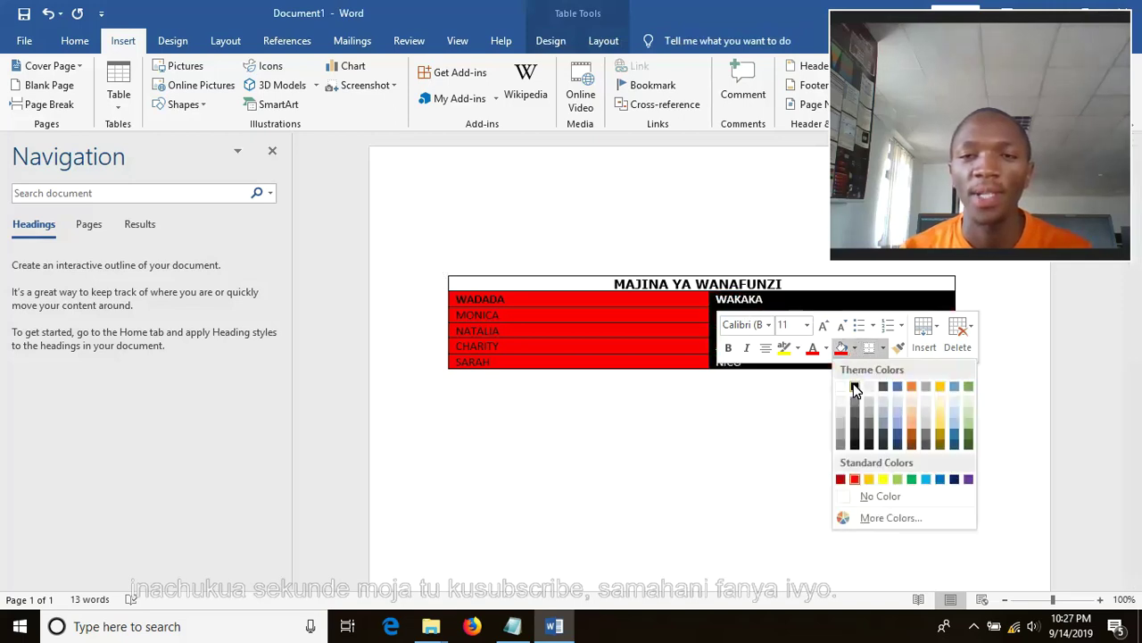
pyautogui.click(854, 388)
pyautogui.click(818, 422)
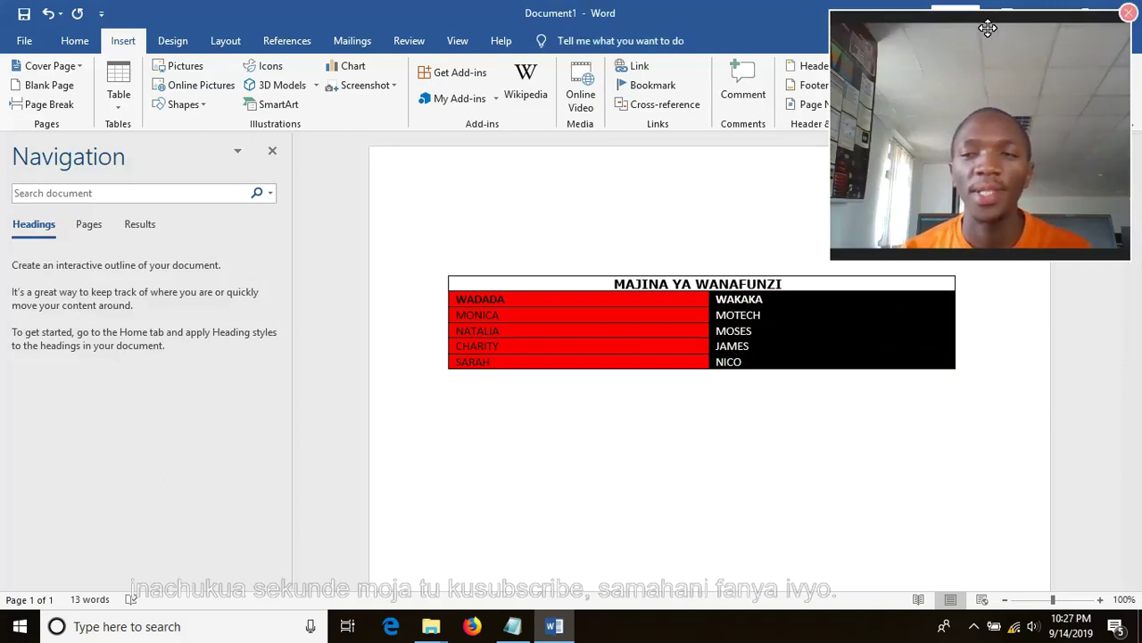
pyautogui.moveTo(988, 28); pyautogui.dragTo(1014, 410)
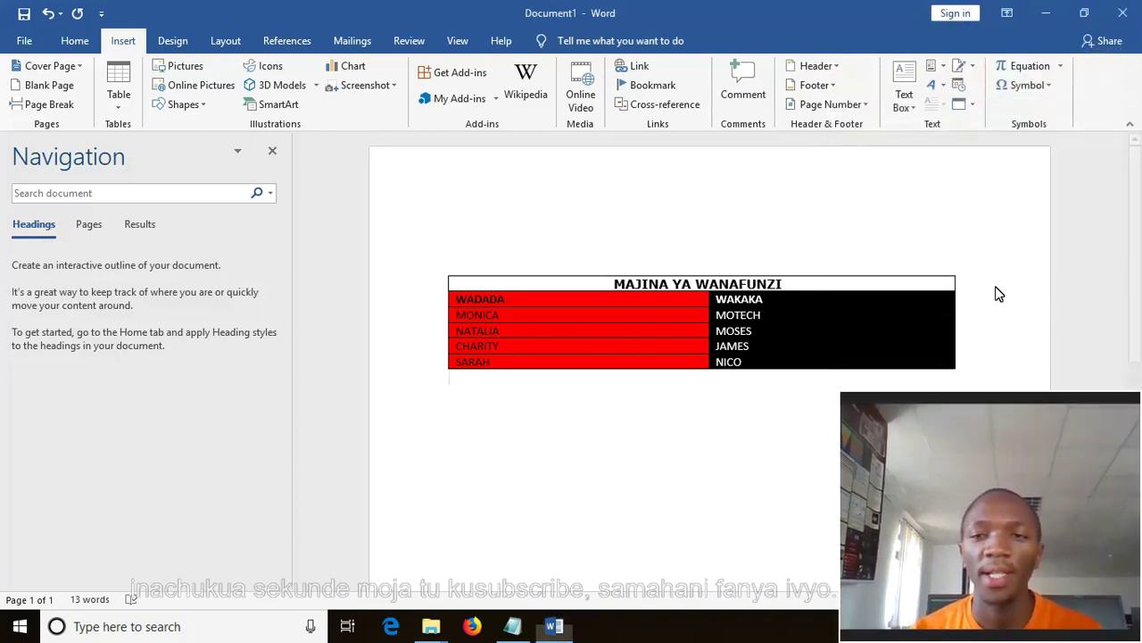
pyautogui.hotkey('ctrl', 'a')
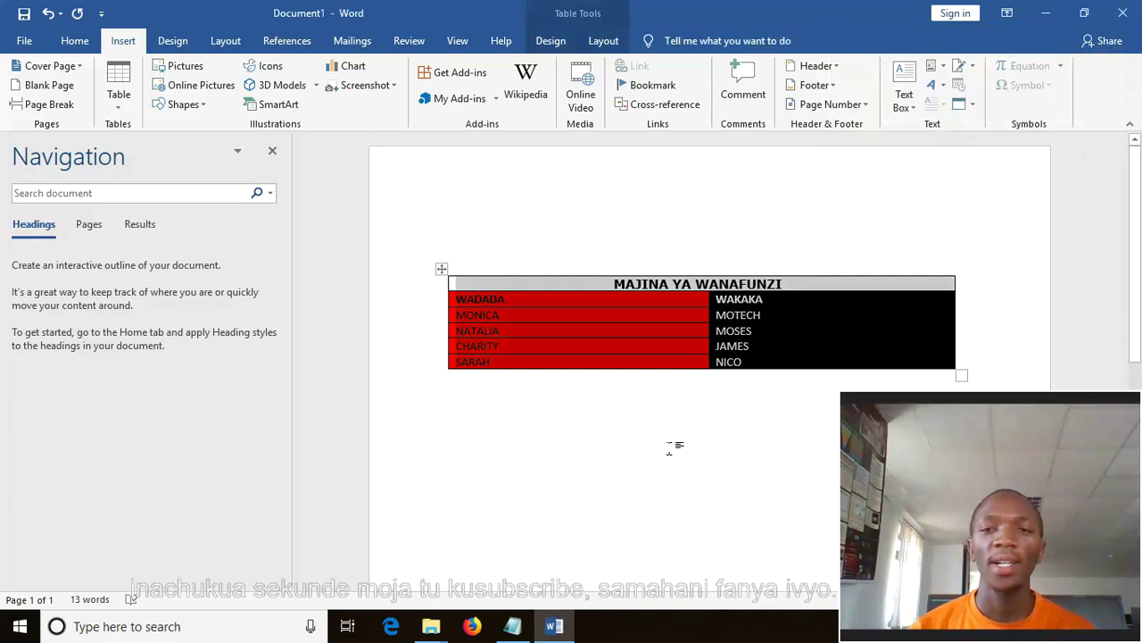
pyautogui.click(662, 489)
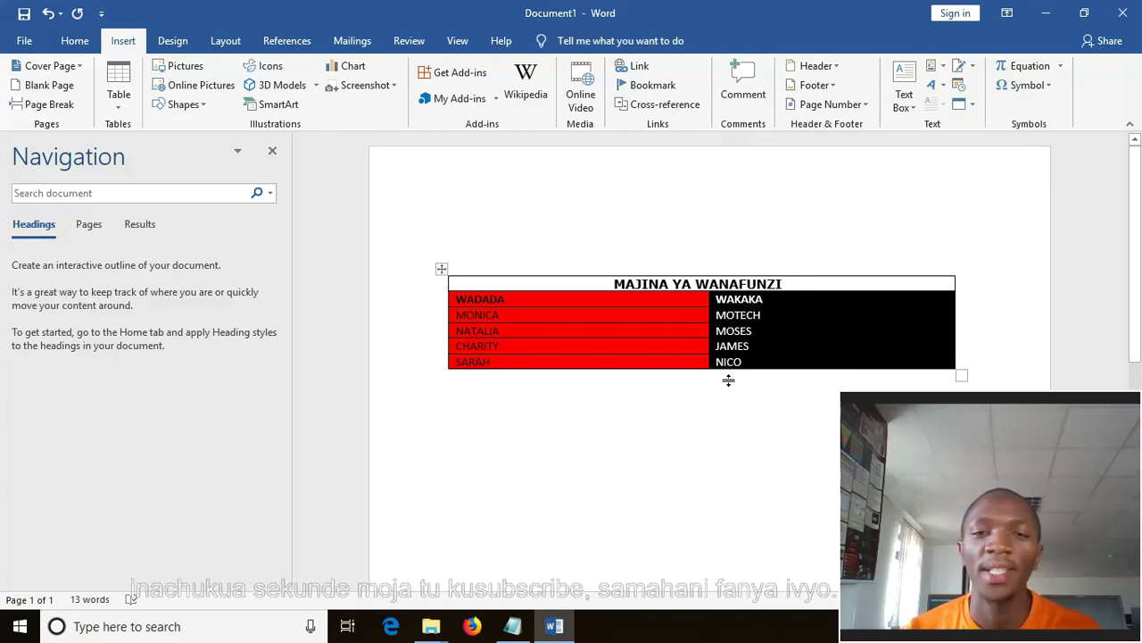
pyautogui.click(796, 289)
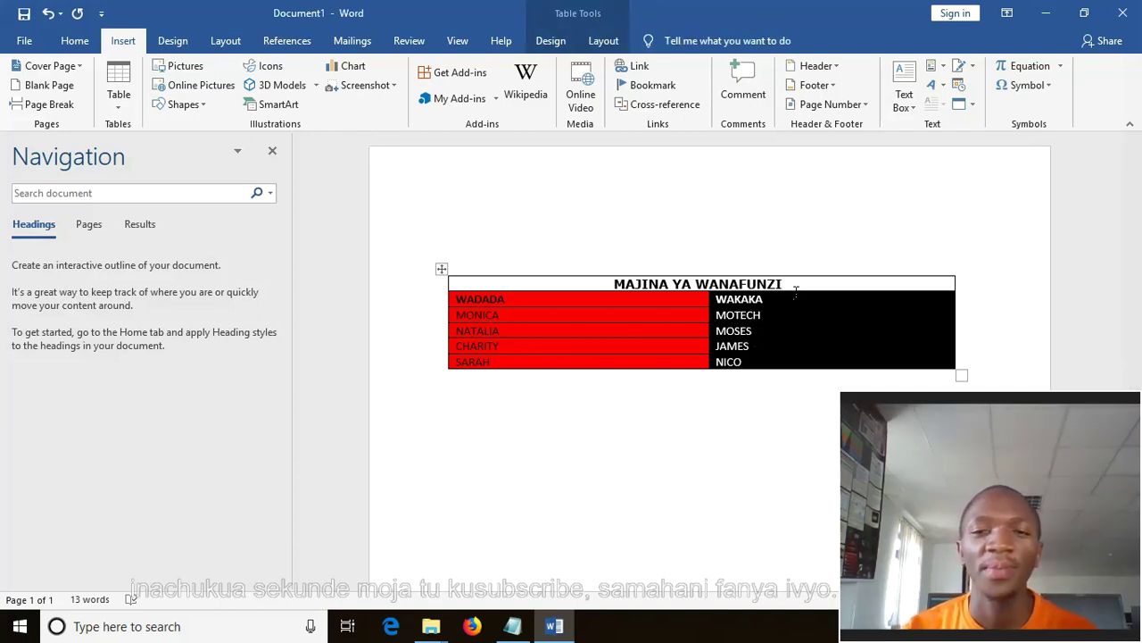
# Replace the title with 'BIDHAA ZA DUKANI' and format it bold, 16 pt, Verdana.
pyautogui.press('BackSpace')
pyautogui.press('BackSpace')
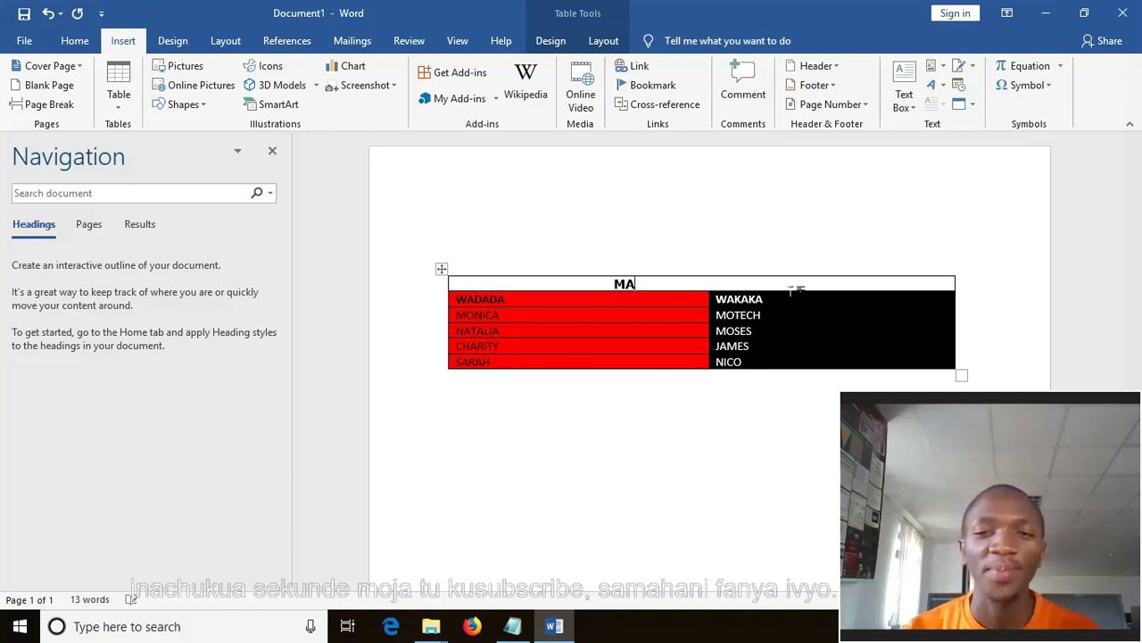
pyautogui.write('BI')
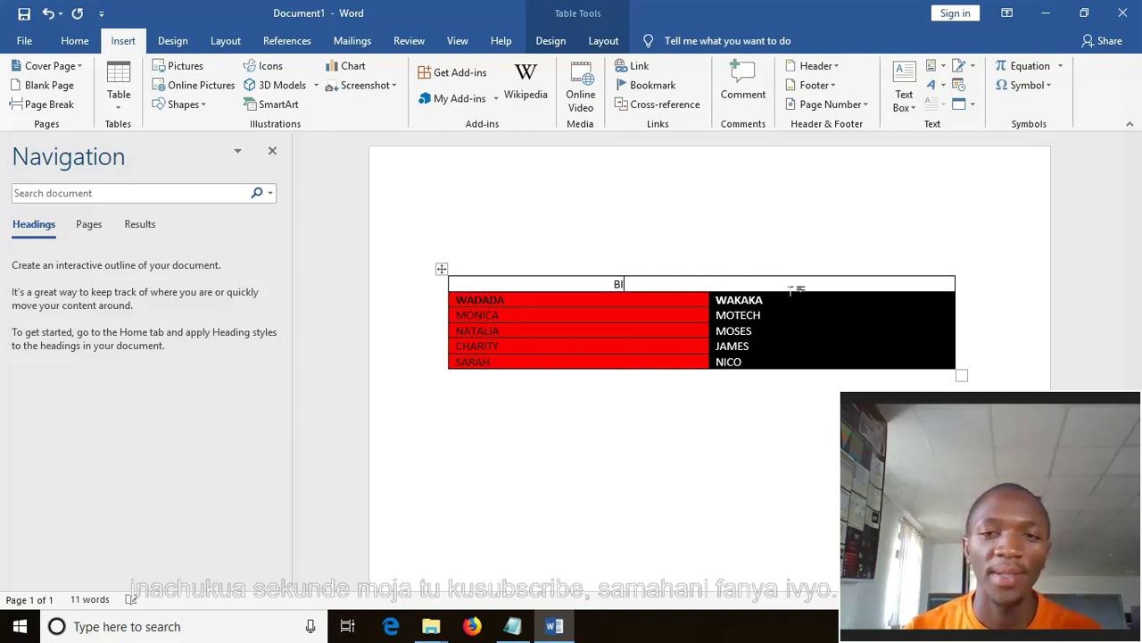
pyautogui.write('DHAA')
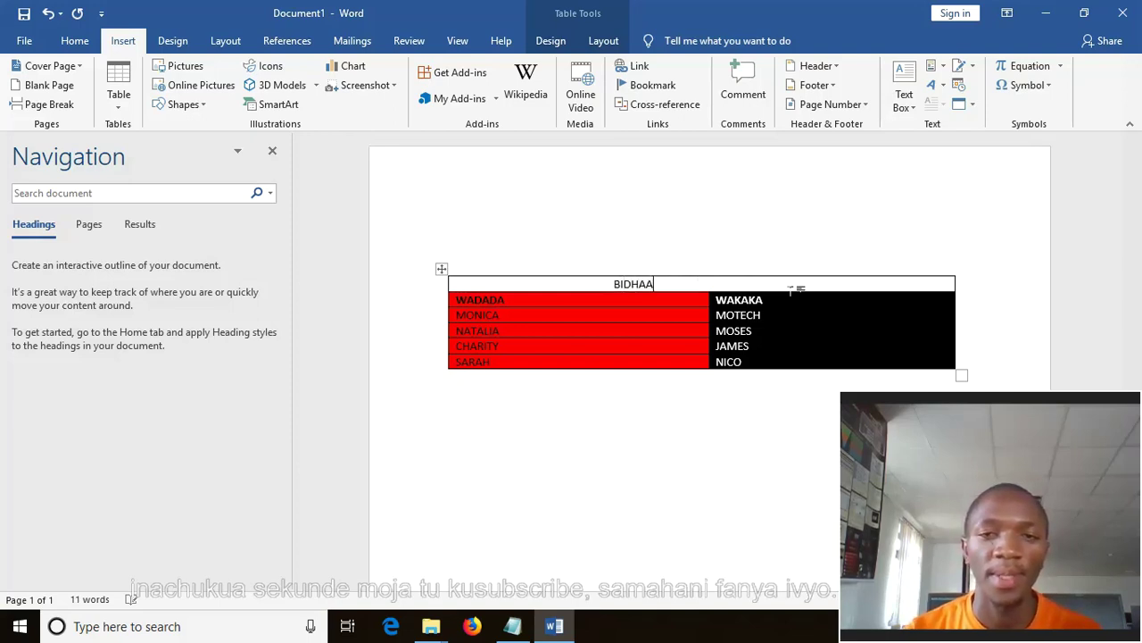
pyautogui.write(' ZA DUK')
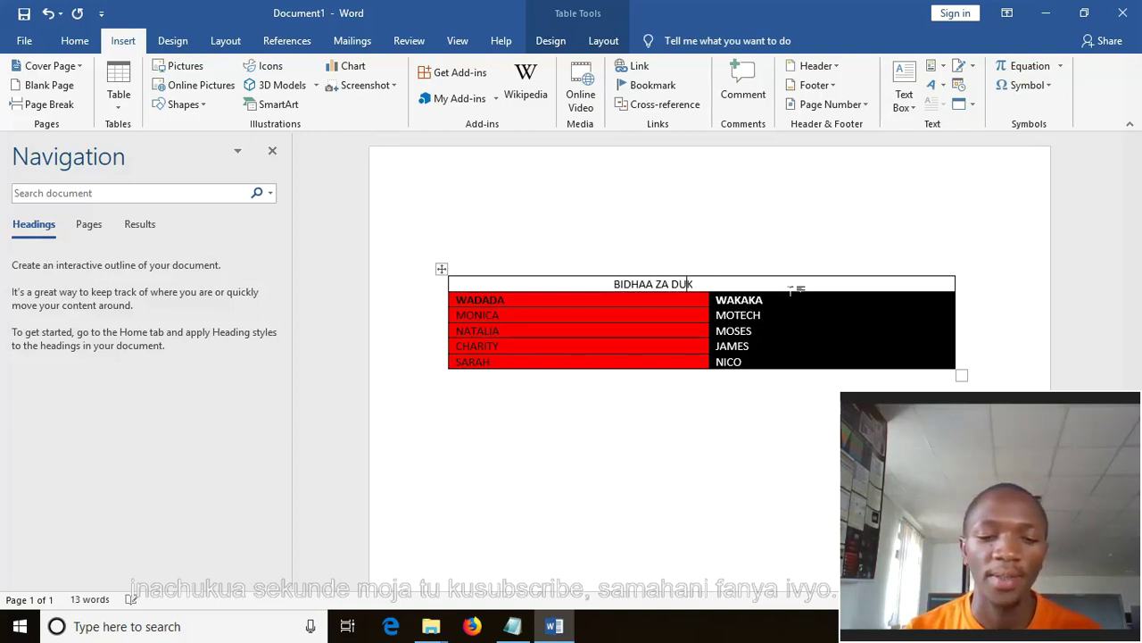
pyautogui.write('ANI')
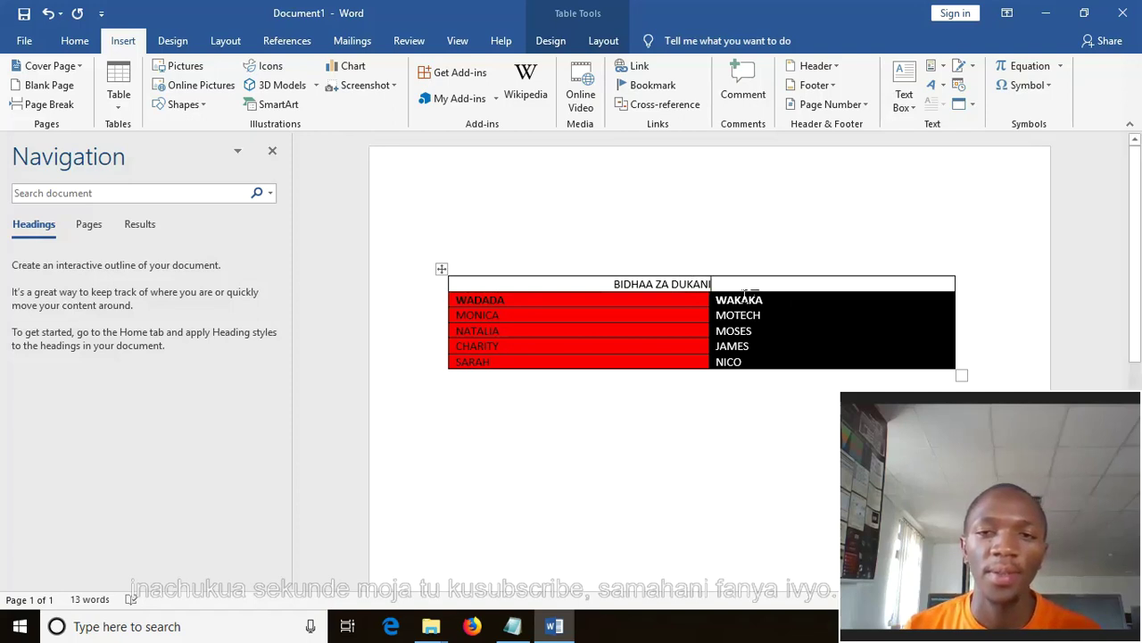
pyautogui.moveTo(740, 289); pyautogui.dragTo(614, 285)
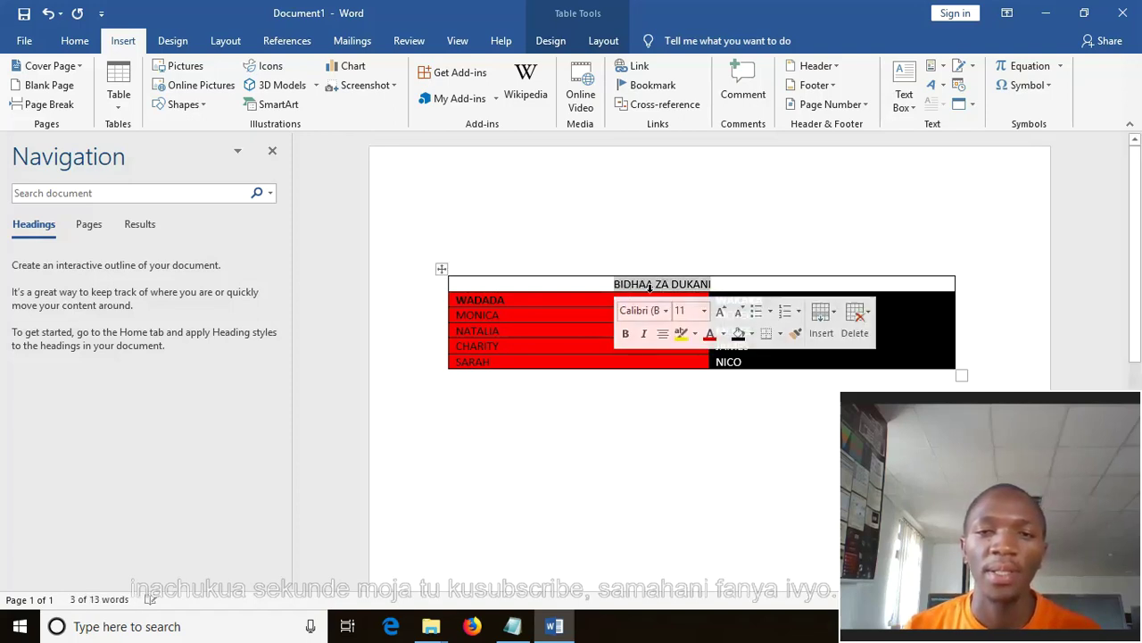
pyautogui.click(625, 333)
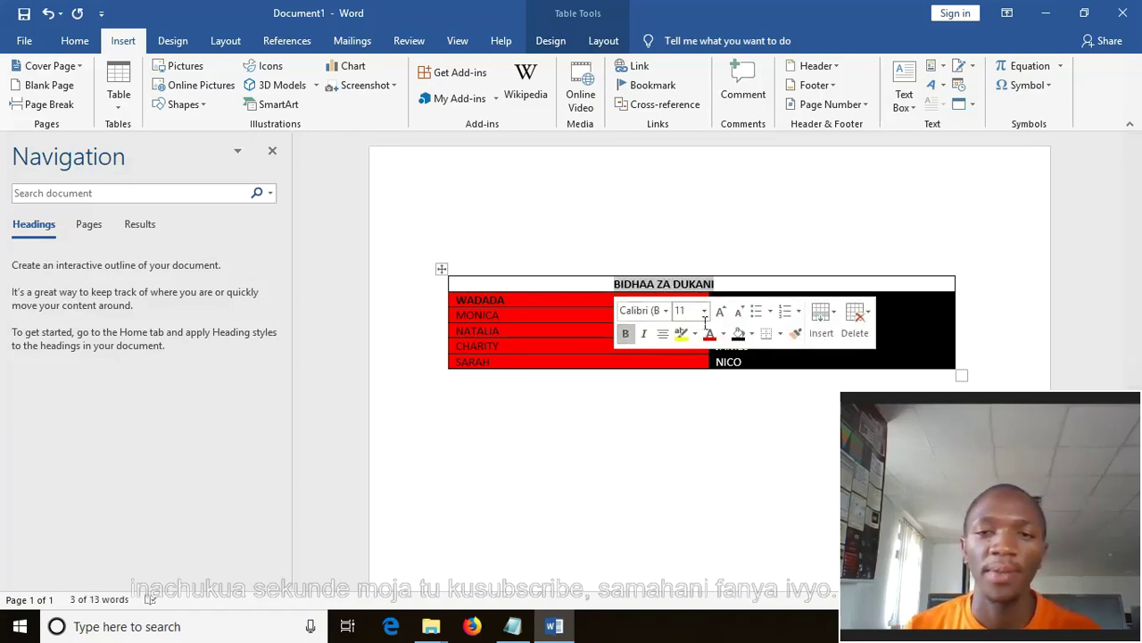
pyautogui.click(704, 312)
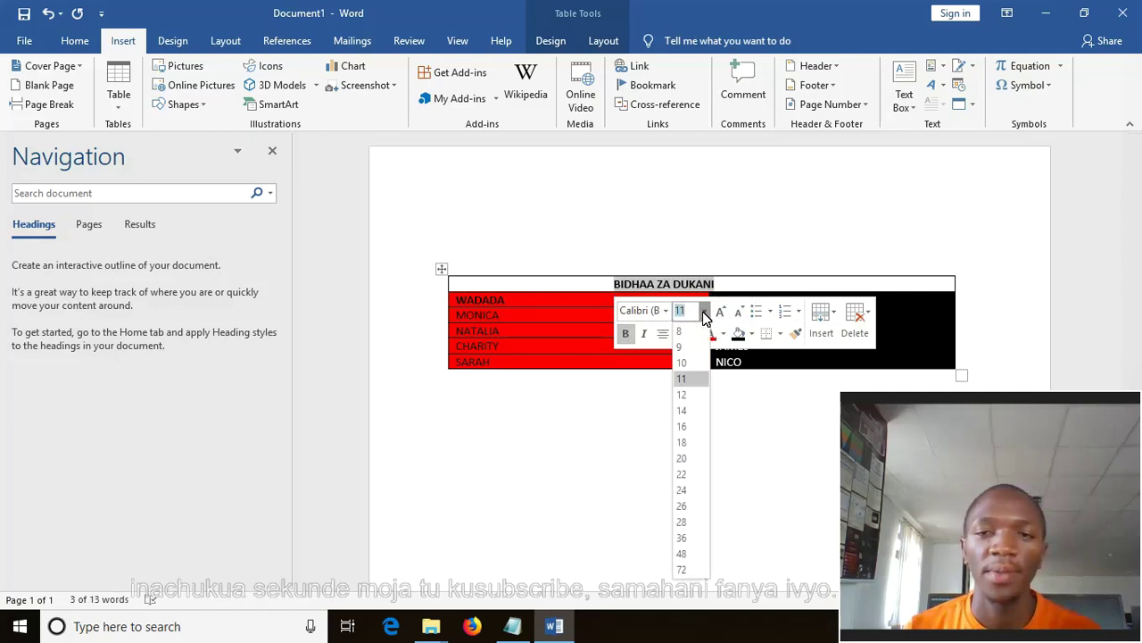
pyautogui.click(683, 427)
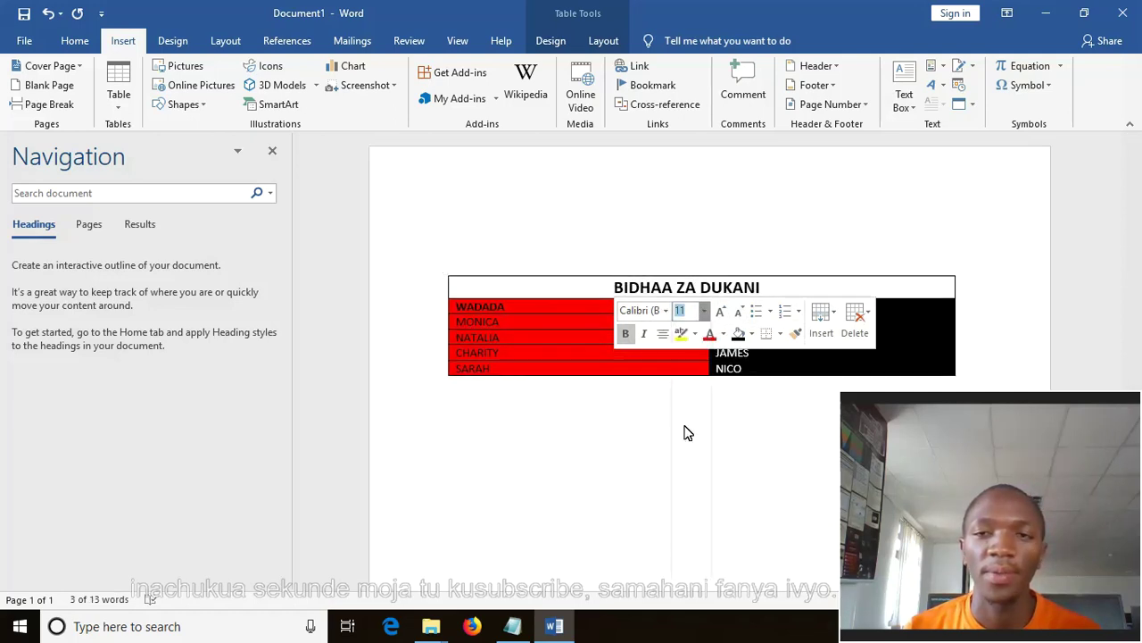
pyautogui.click(666, 311)
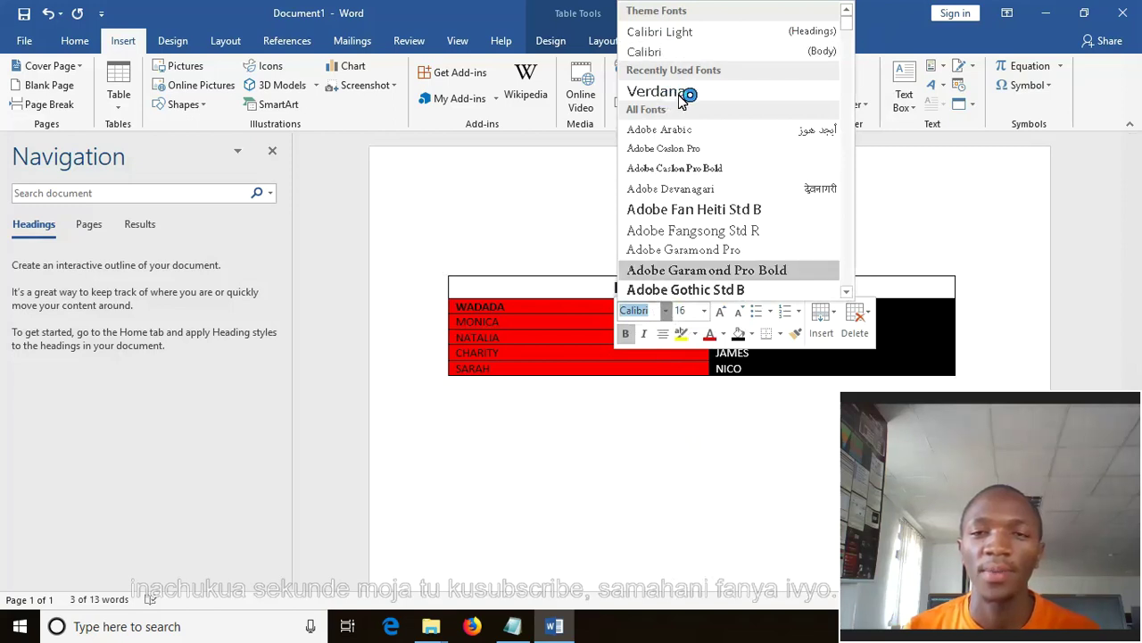
pyautogui.click(727, 105)
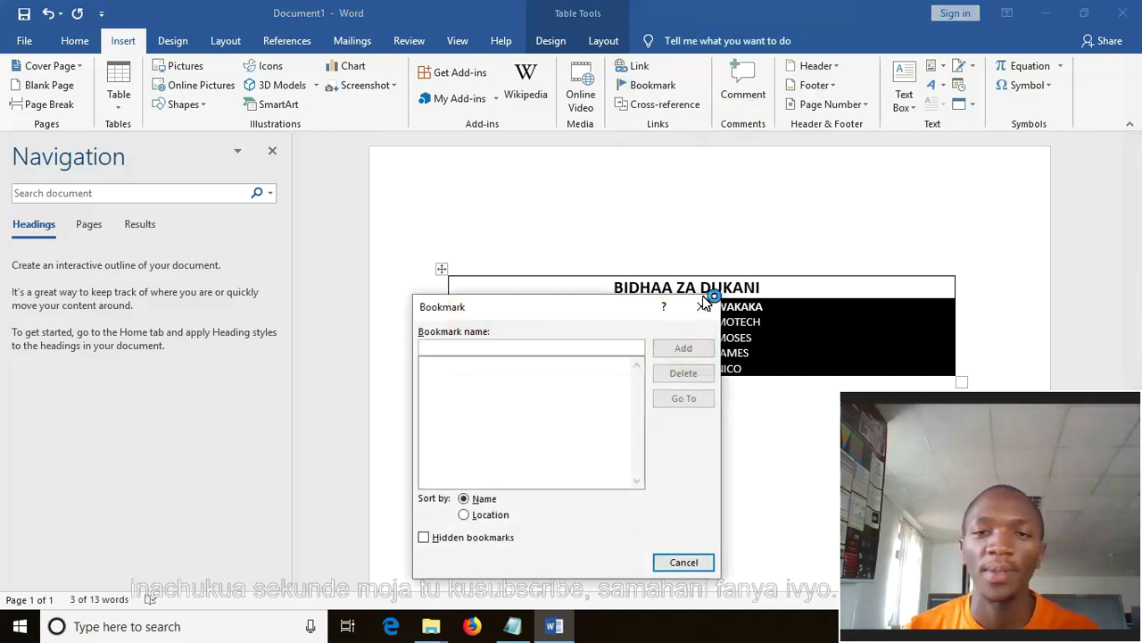
pyautogui.hotkey('ctrl', 'a')
pyautogui.click(657, 426)
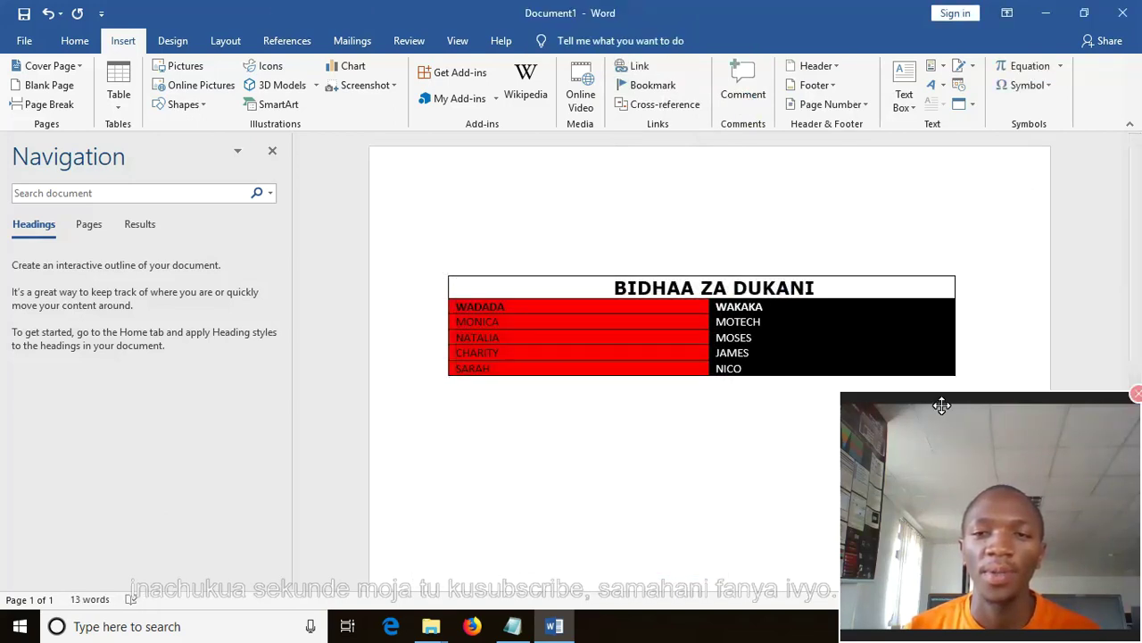
# Delete the NATALIA, CHARITY and SARAH rows, leaving two rows under the heading.
pyautogui.moveTo(978, 375)
pyautogui.mouseDown()
pyautogui.moveTo(513, 340)
pyautogui.moveTo(587, 340)
pyautogui.mouseUp()
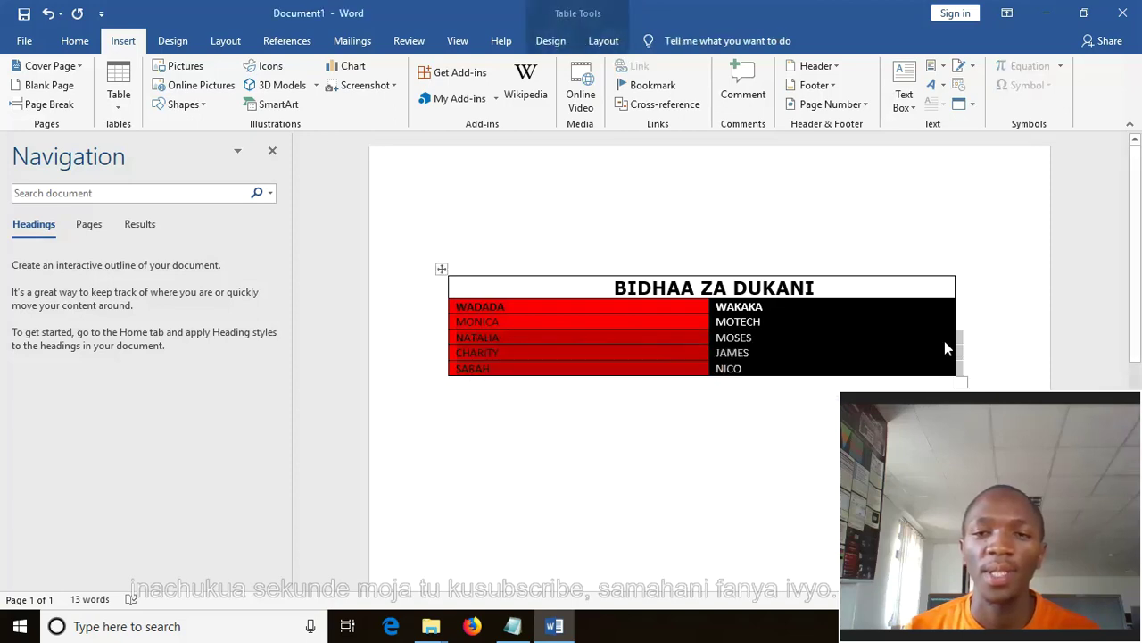
pyautogui.click(990, 357)
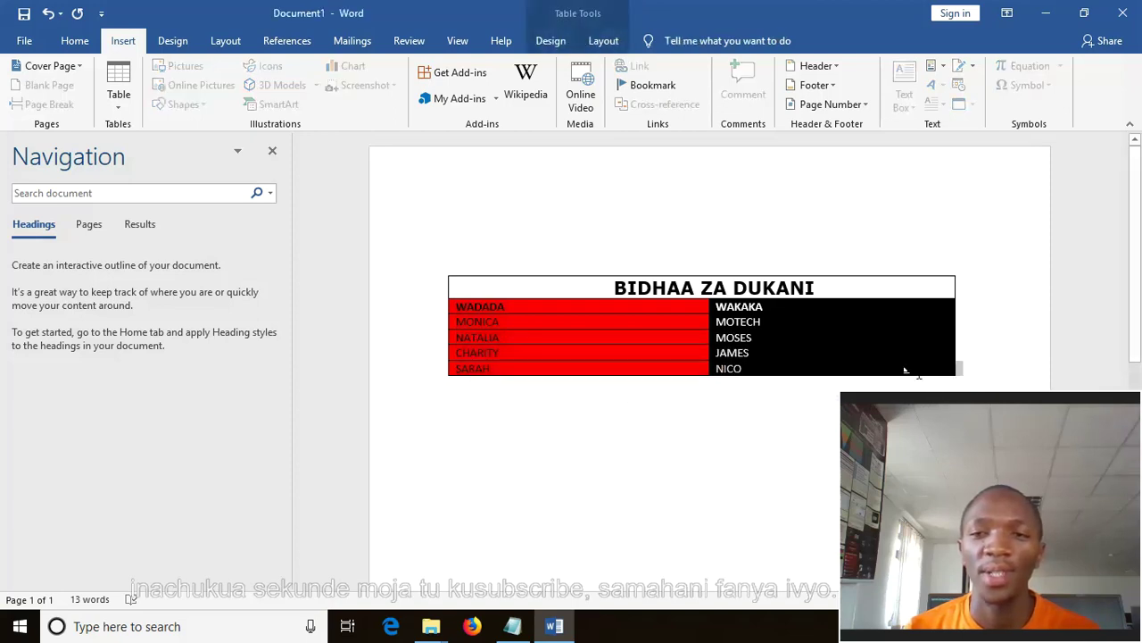
pyautogui.moveTo(982, 375); pyautogui.dragTo(462, 348)
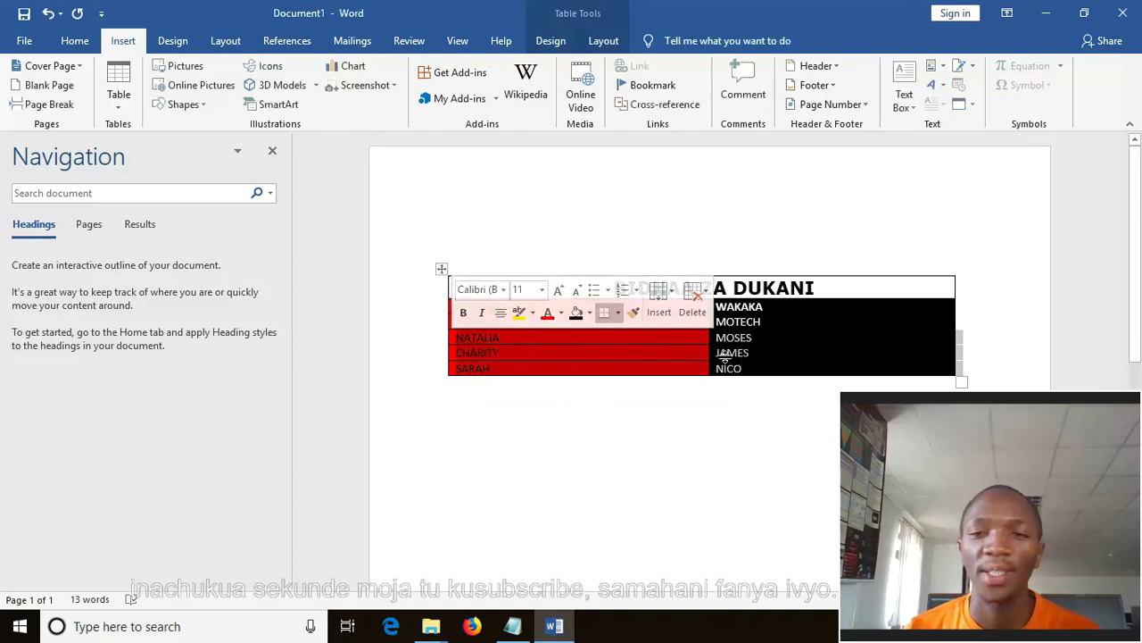
pyautogui.click(694, 302)
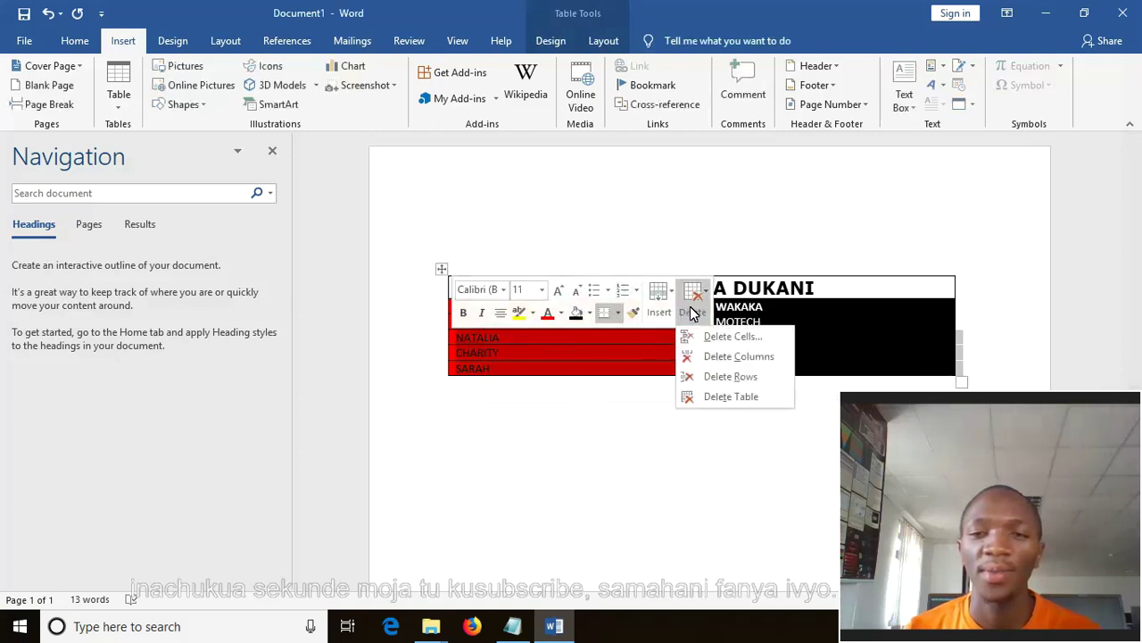
pyautogui.click(723, 376)
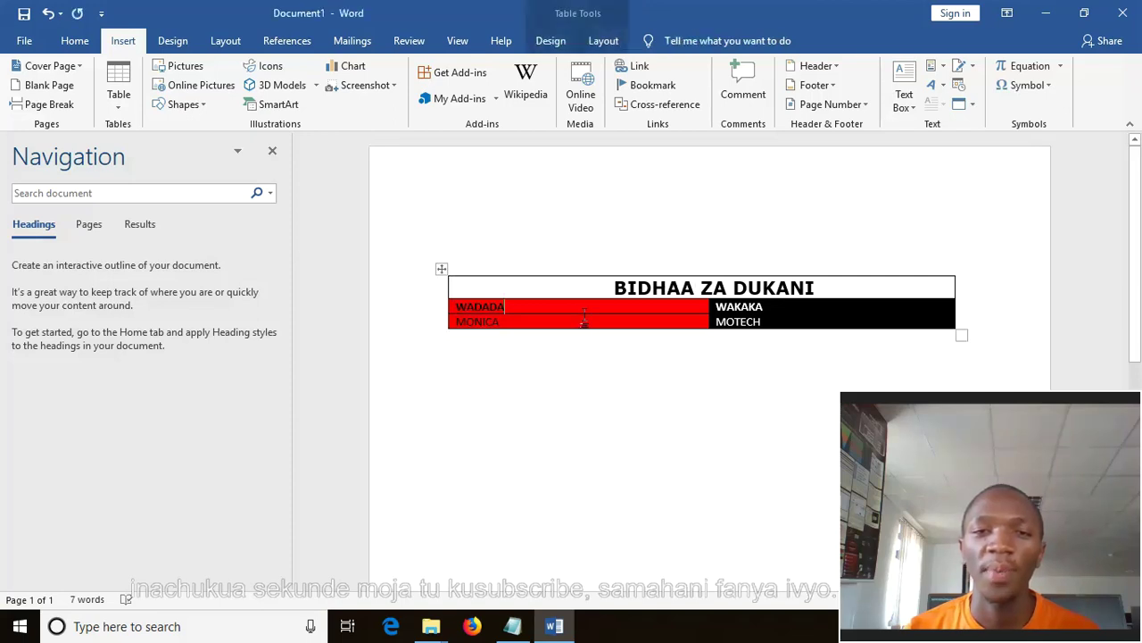
pyautogui.press('BackSpace')
pyautogui.press('BackSpace')
pyautogui.press('BackSpace')
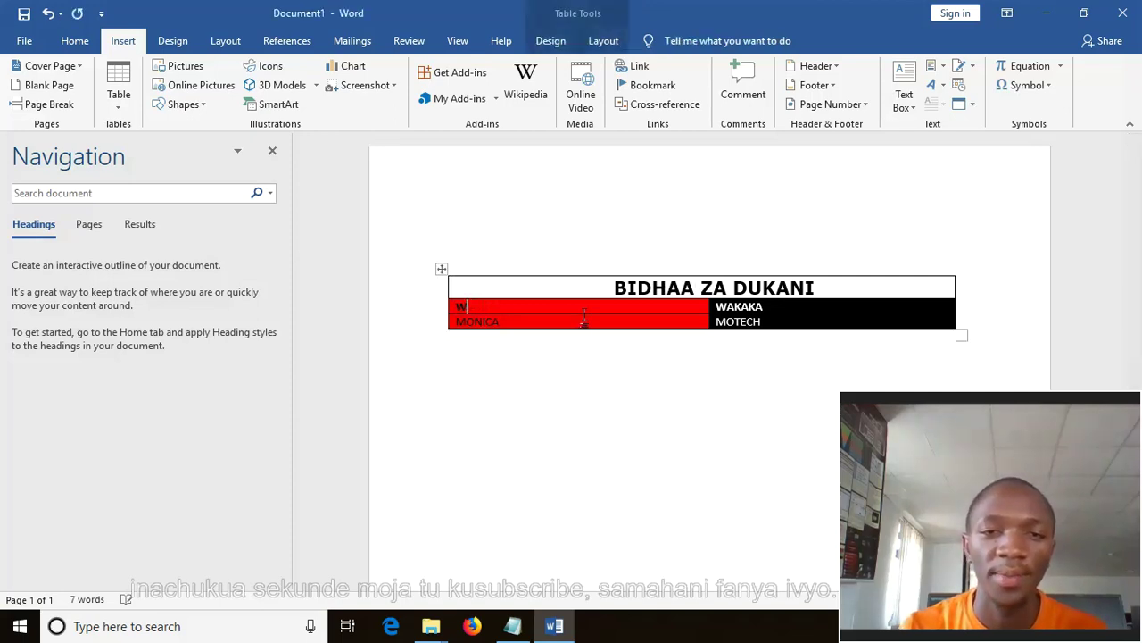
# Relabel the first row's cells as 'JINA LA BIDHAA' and 'BEI'.
pyautogui.press('BackSpace')
pyautogui.write('BI')
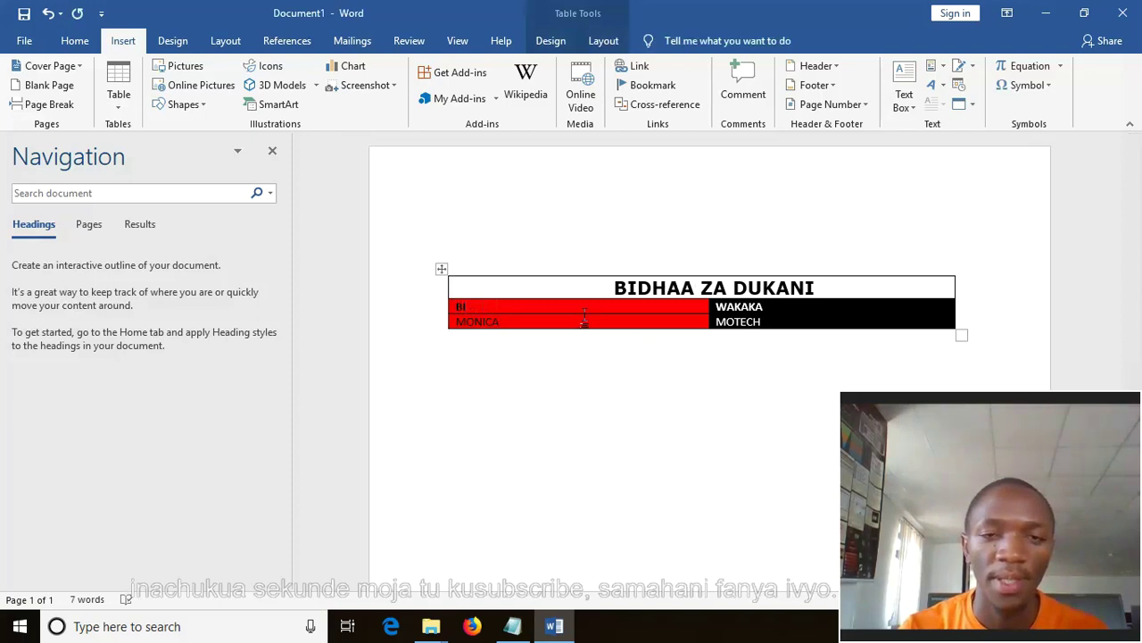
pyautogui.press('BackSpace')
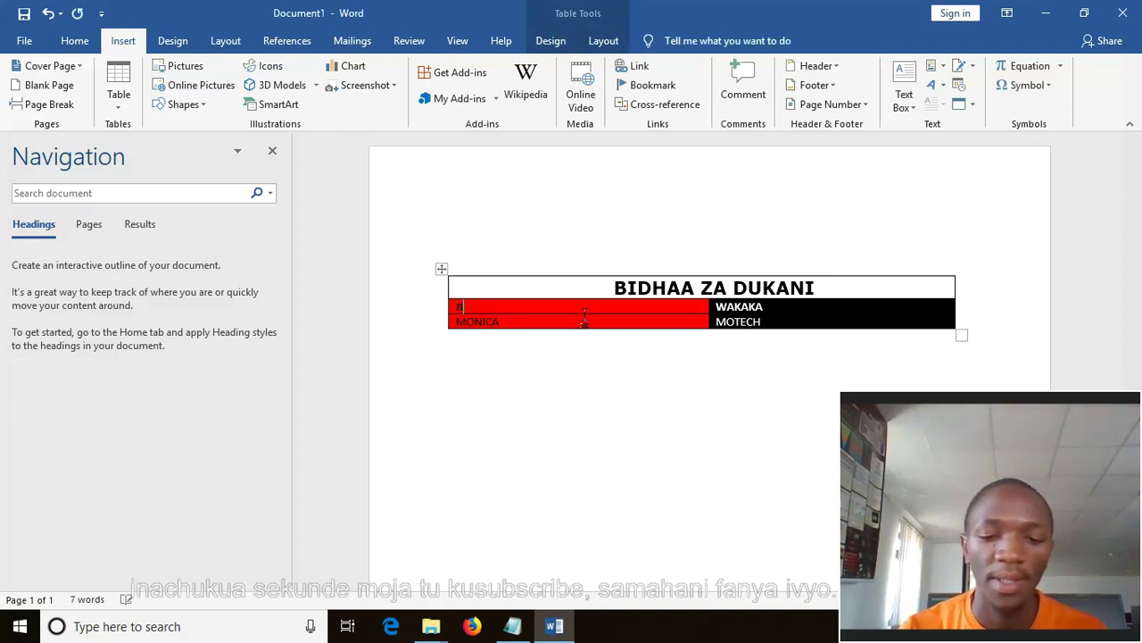
pyautogui.write('LA D')
pyautogui.write('BIDHAA')
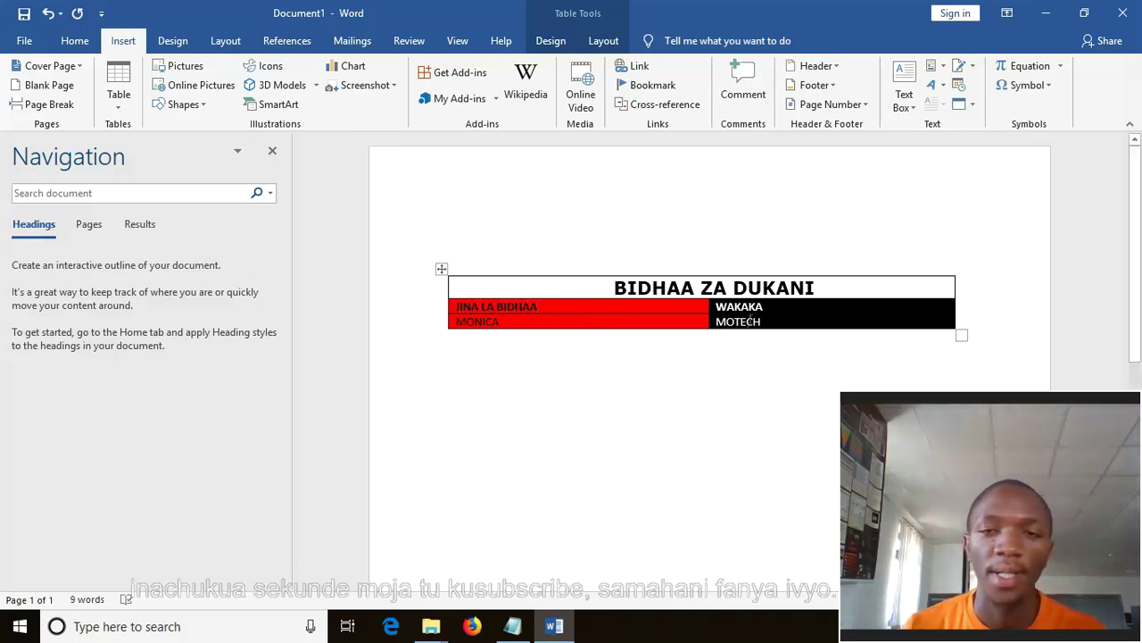
pyautogui.press('BackSpace')
pyautogui.press('BackSpace')
pyautogui.press('BackSpace')
pyautogui.press('BackSpace')
pyautogui.press('BackSpace')
pyautogui.press('BackSpace')
pyautogui.write('BEI')
# Fill the next row with the item 'PIPI' priced at 100.
pyautogui.click(692, 328)
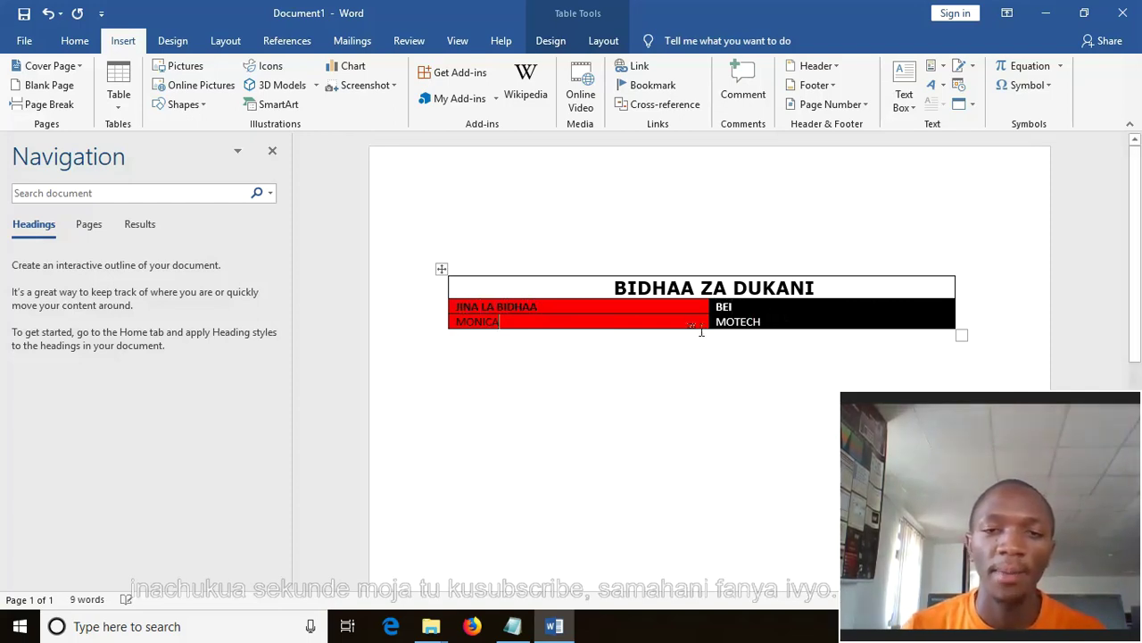
pyautogui.press('BackSpace')
pyautogui.press('BackSpace')
pyautogui.press('BackSpace')
pyautogui.press('BackSpace')
pyautogui.press('BackSpace')
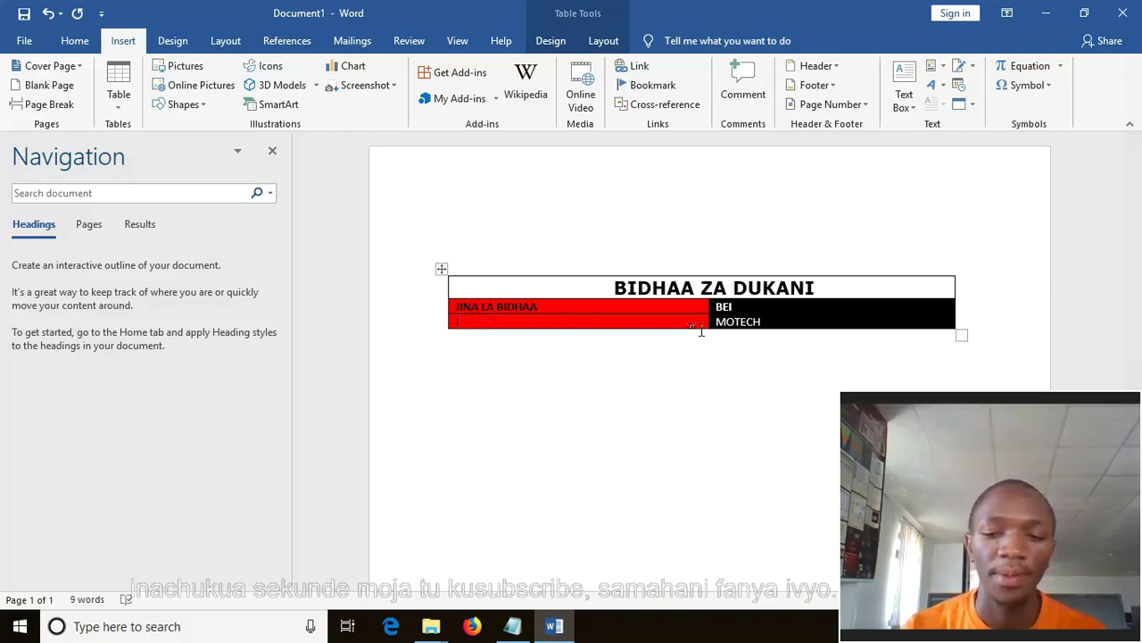
pyautogui.write('PIPI')
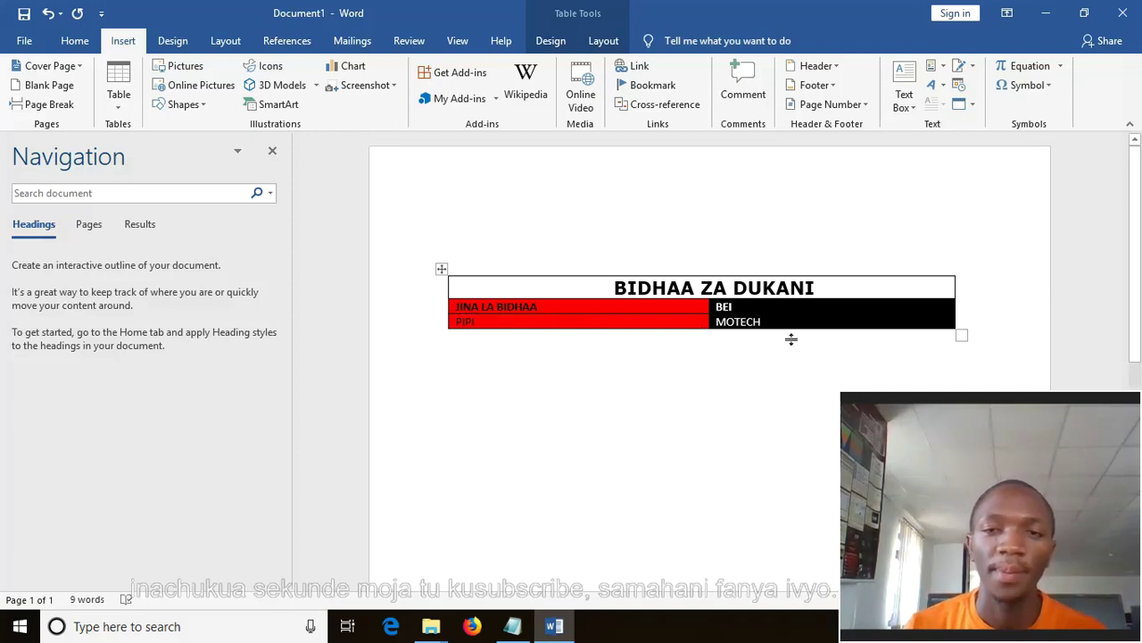
pyautogui.press('BackSpace')
pyautogui.press('BackSpace')
pyautogui.press('BackSpace')
pyautogui.press('BackSpace')
pyautogui.write('100')
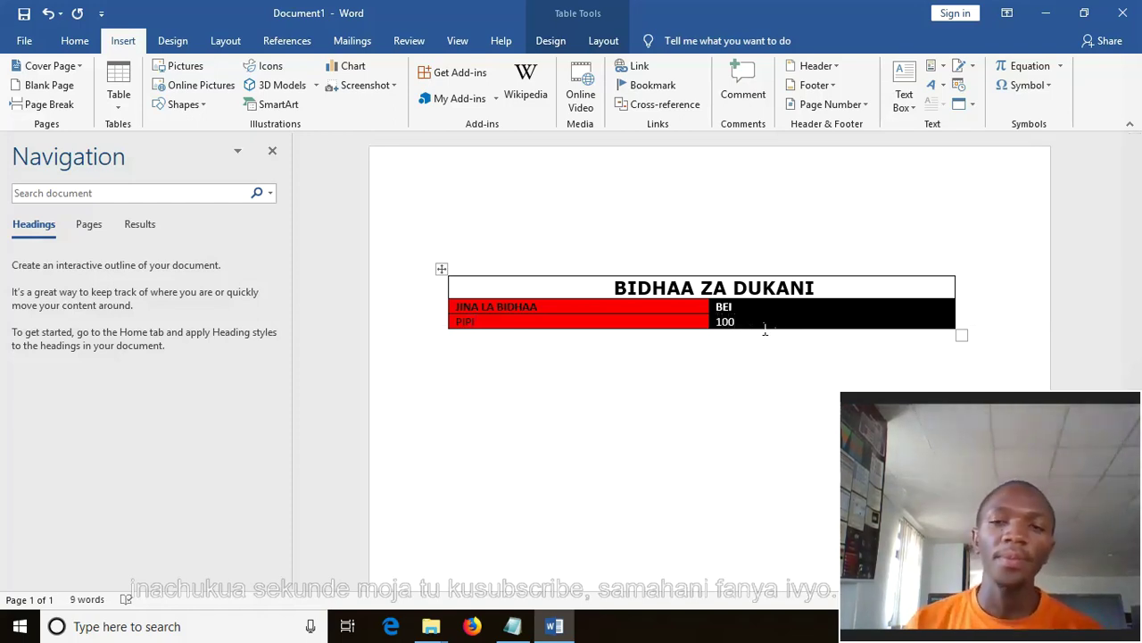
pyautogui.click(707, 371)
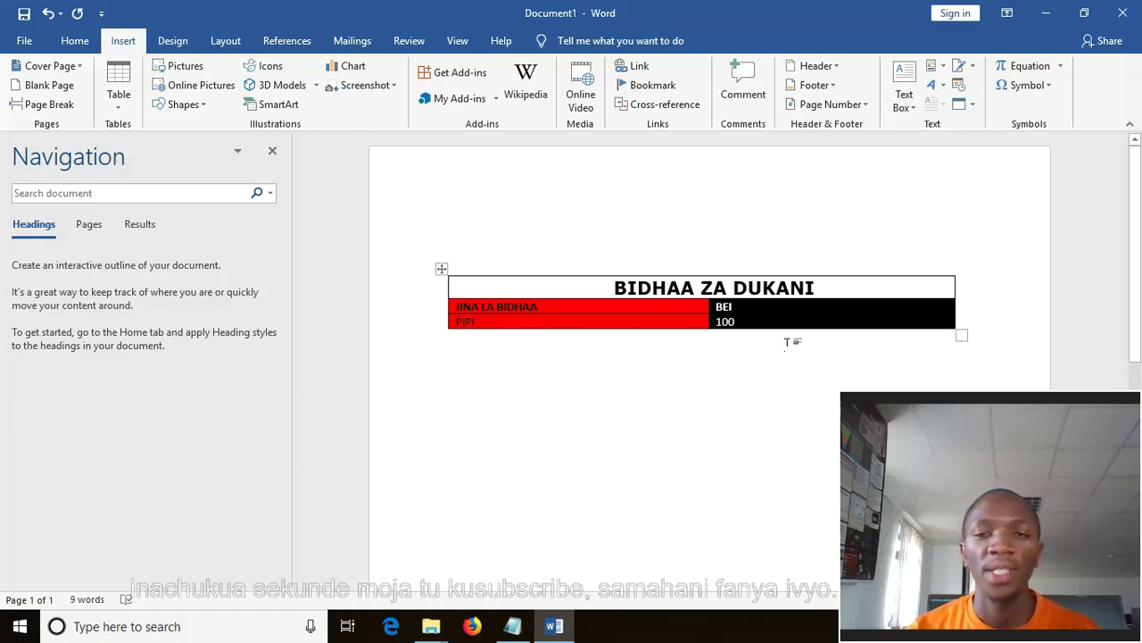
pyautogui.click(961, 322)
pyautogui.moveTo(810, 330); pyautogui.dragTo(730, 307)
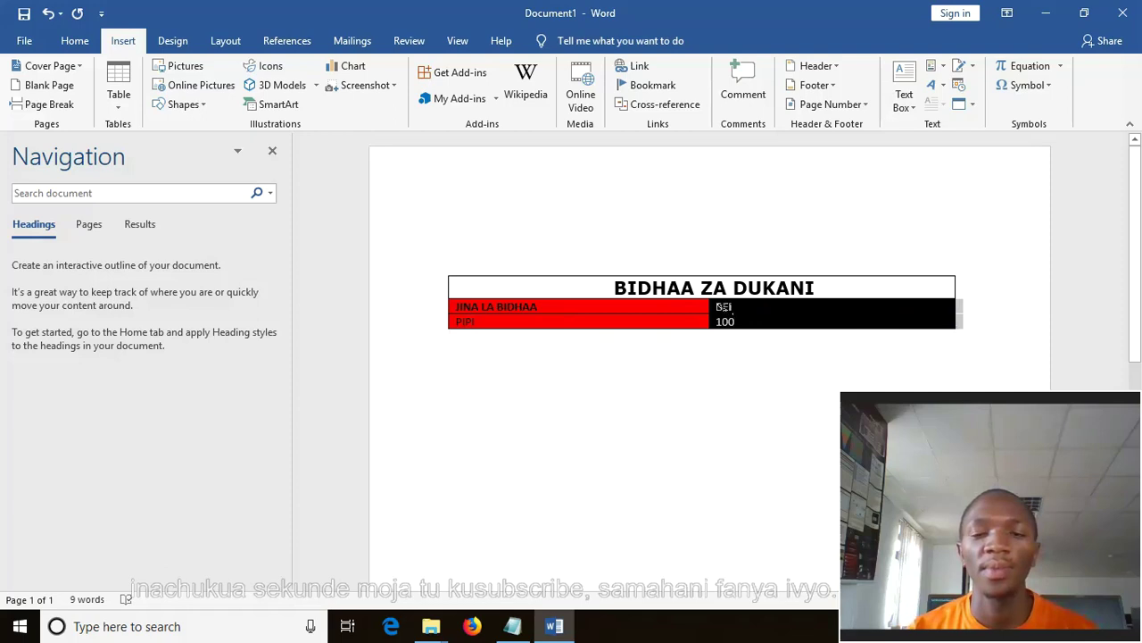
pyautogui.click(965, 345)
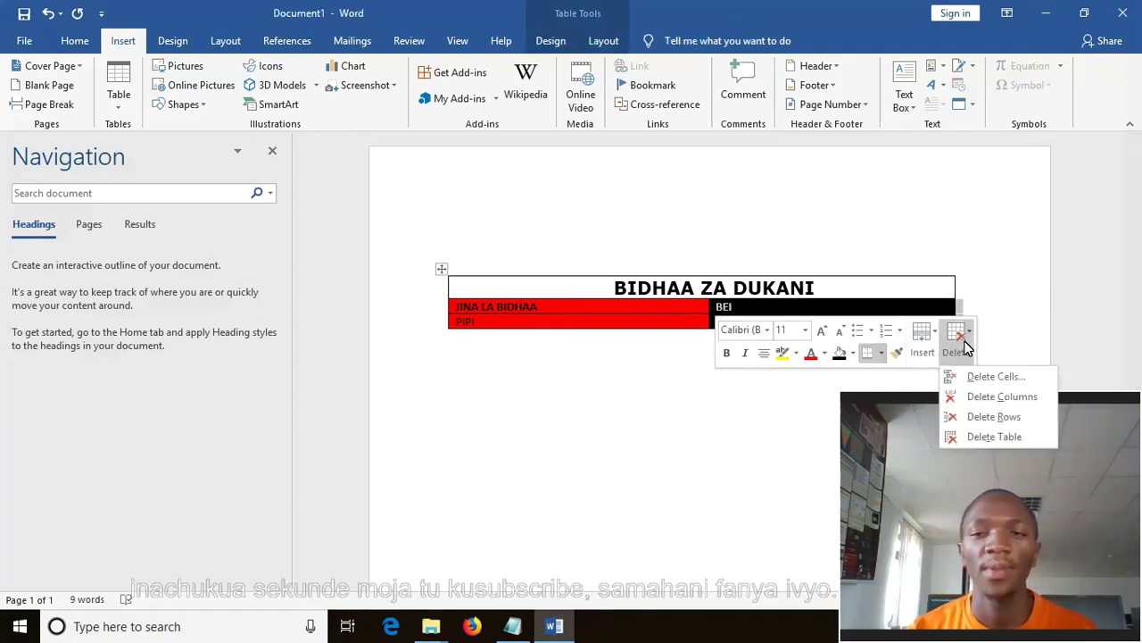
pyautogui.click(997, 399)
pyautogui.click(775, 333)
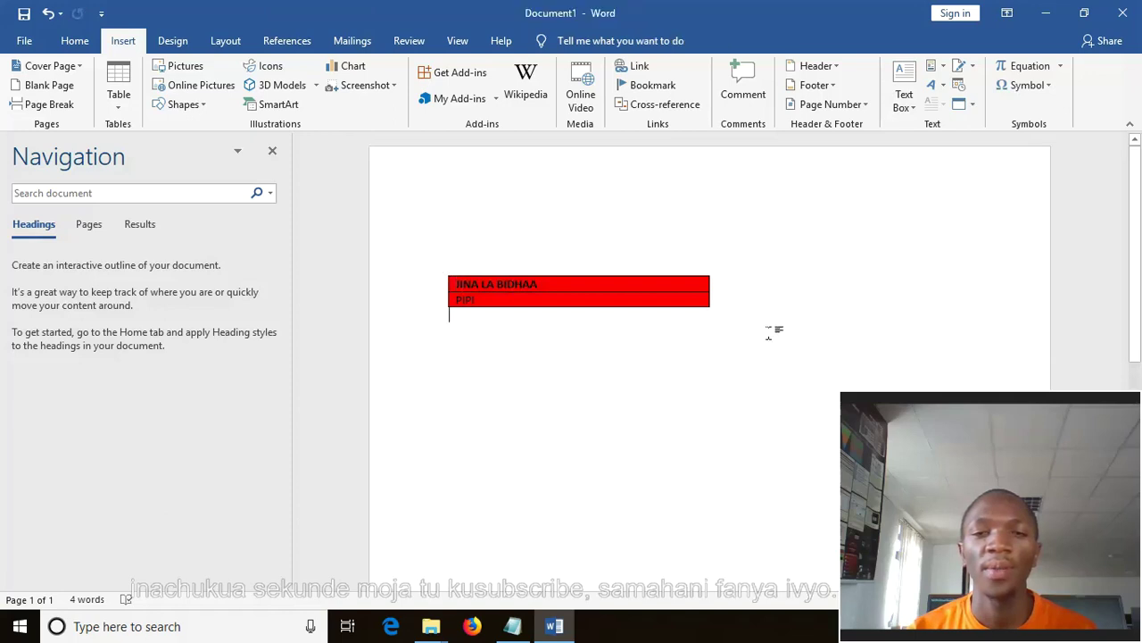
pyautogui.hotkey('ctrl', 'z')
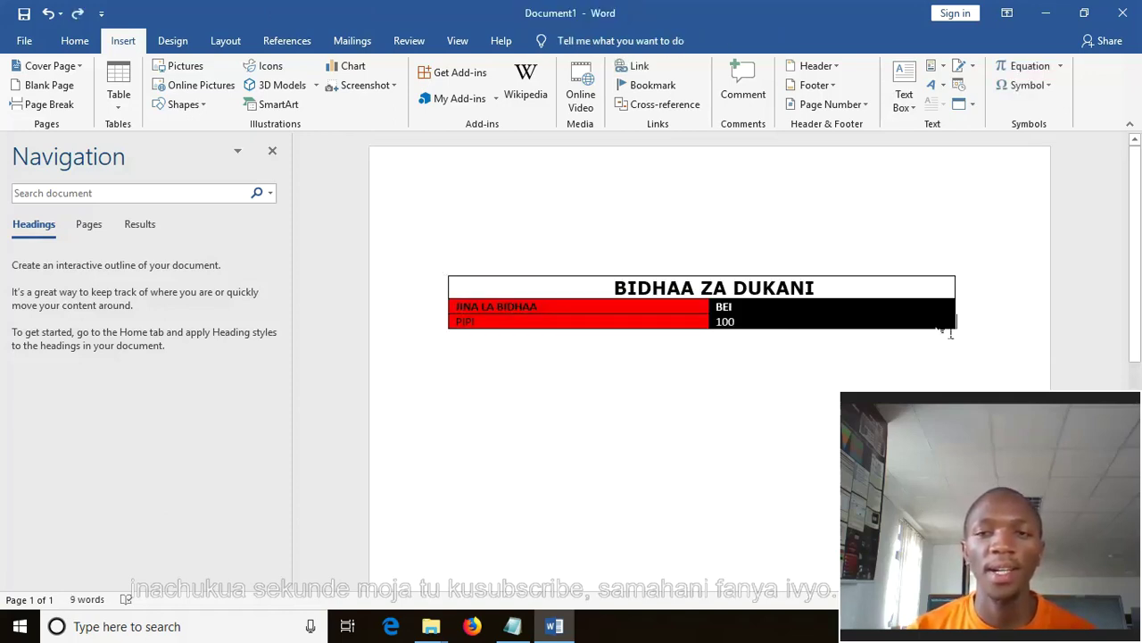
# Insert new empty columns to the right of the JINA LA BIDHAA and PIPI rows.
pyautogui.moveTo(714, 323); pyautogui.dragTo(455, 308)
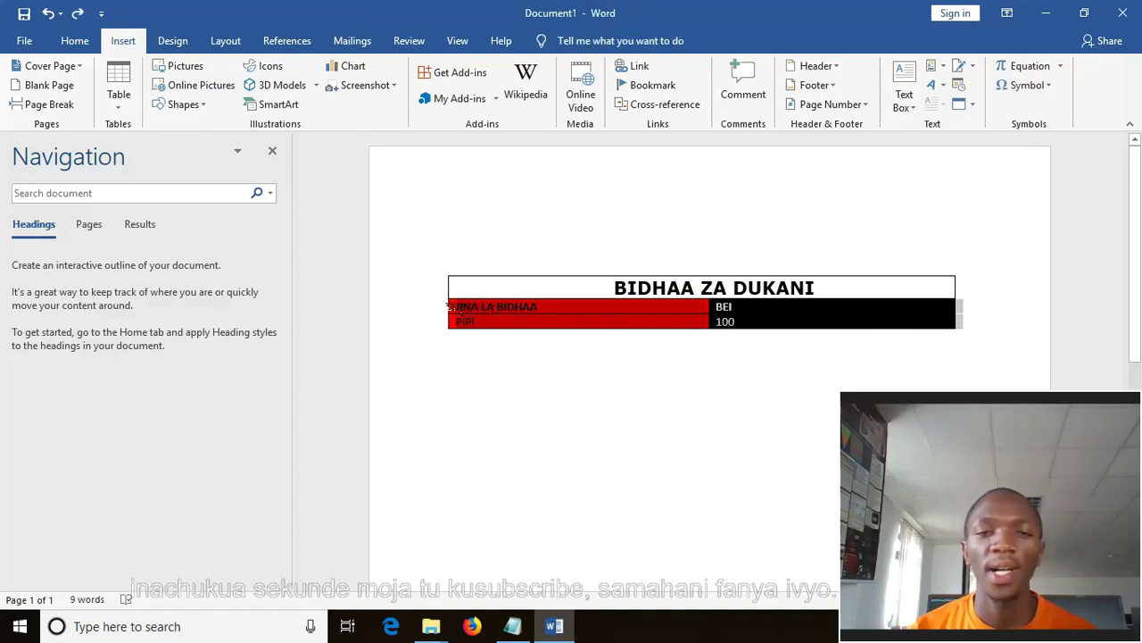
pyautogui.click(649, 250)
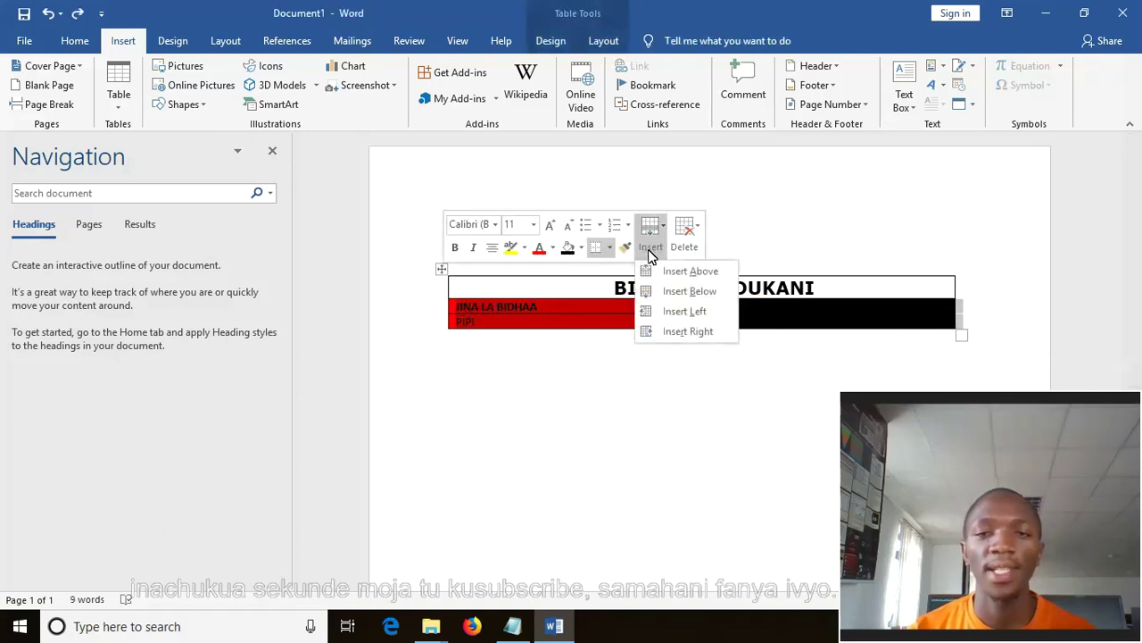
pyautogui.click(693, 332)
pyautogui.click(700, 399)
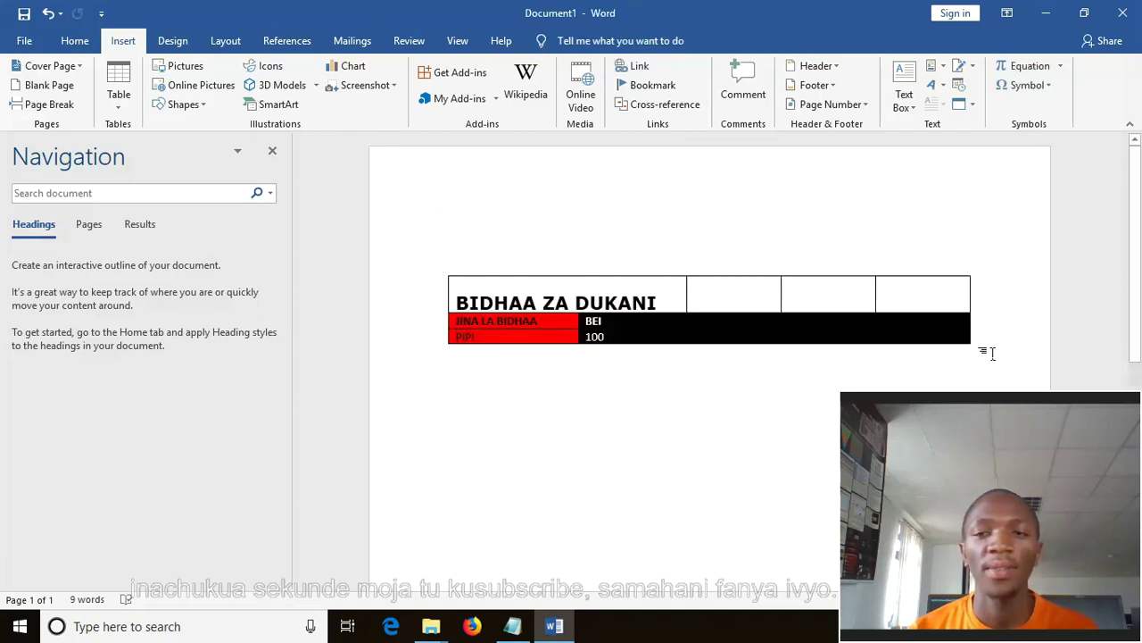
# Insert more empty columns on the left side, then minimize Word to the desktop.
pyautogui.click(426, 327)
pyautogui.click(656, 299)
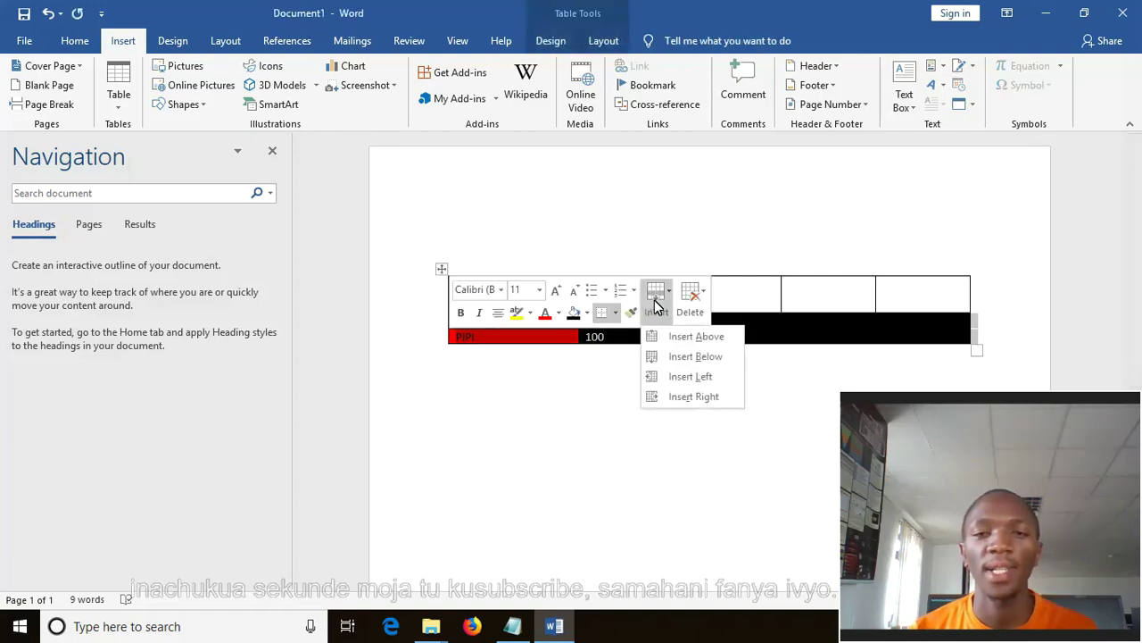
pyautogui.click(679, 376)
pyautogui.click(665, 437)
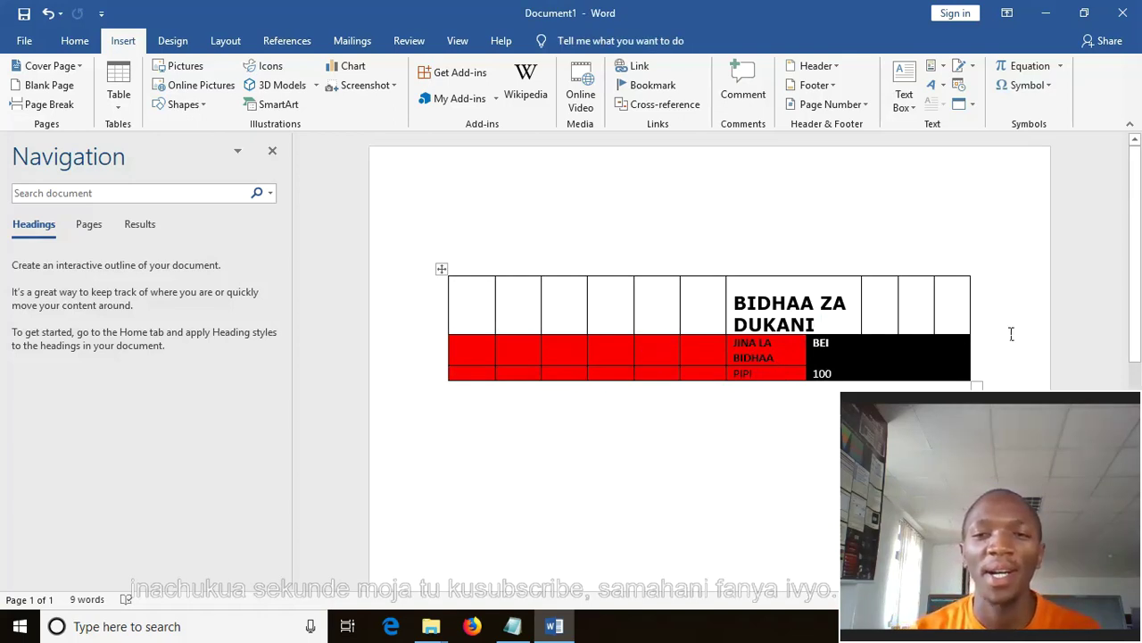
pyautogui.click(657, 267)
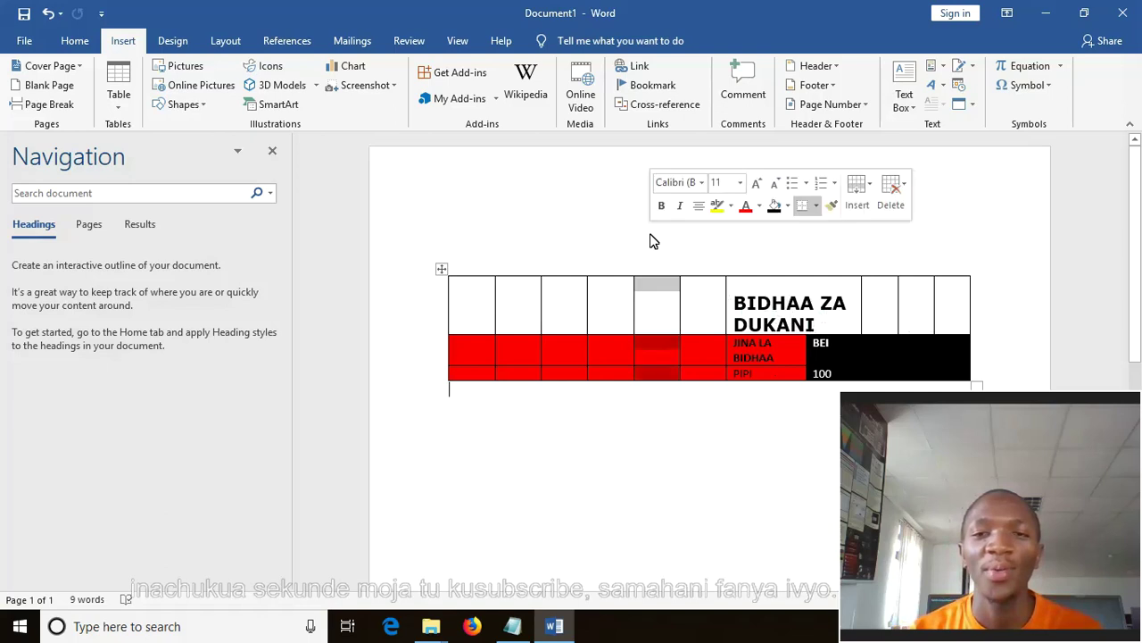
pyautogui.click(1046, 13)
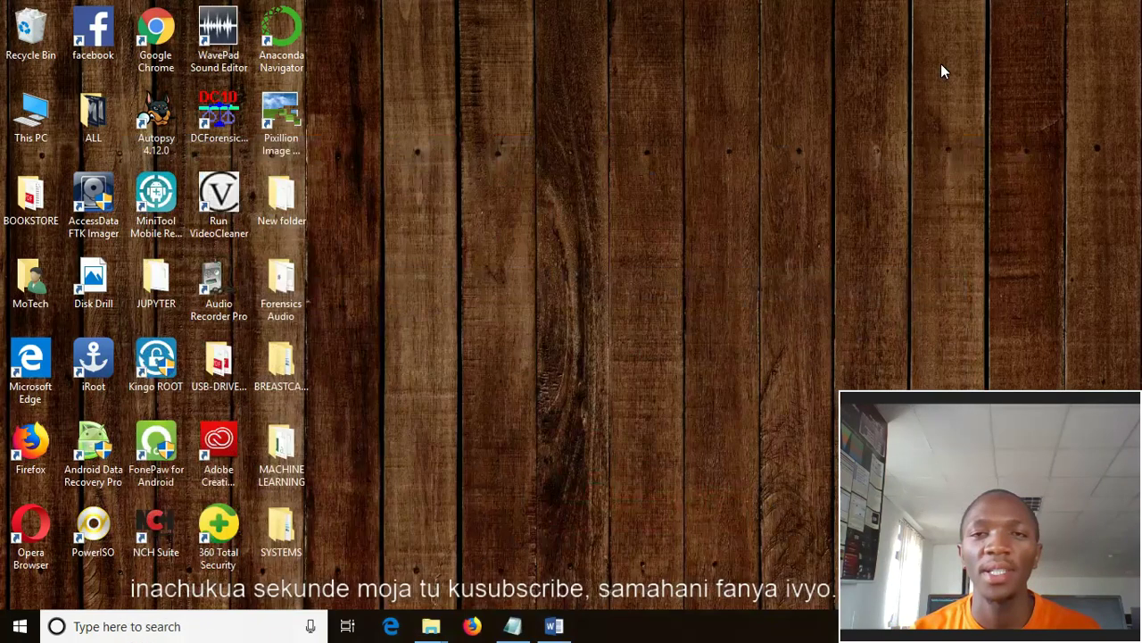